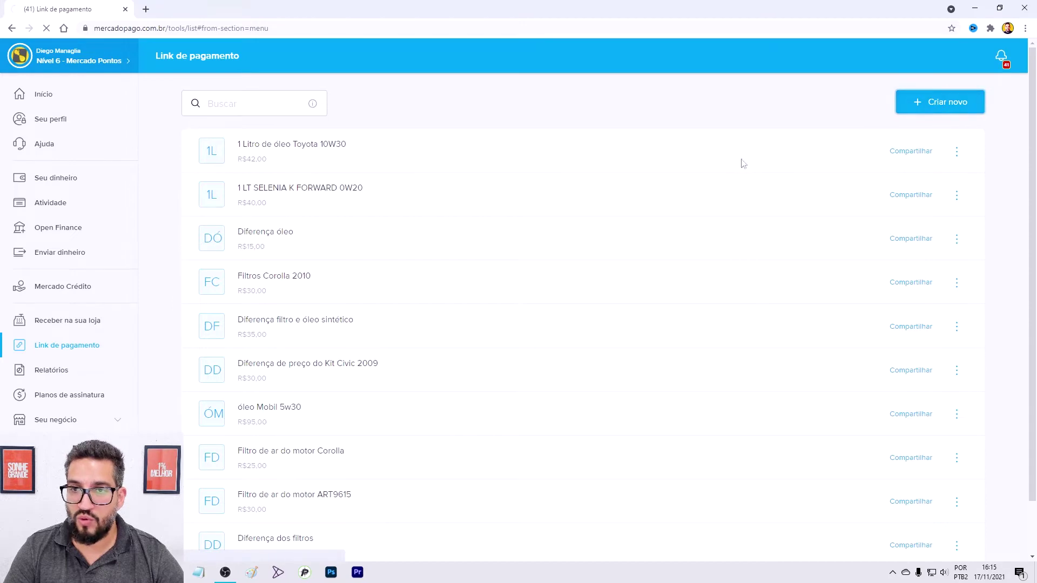
Fill in the new payment link with the title Exemplo 1 and a price of R$50,00.
type("Ex")
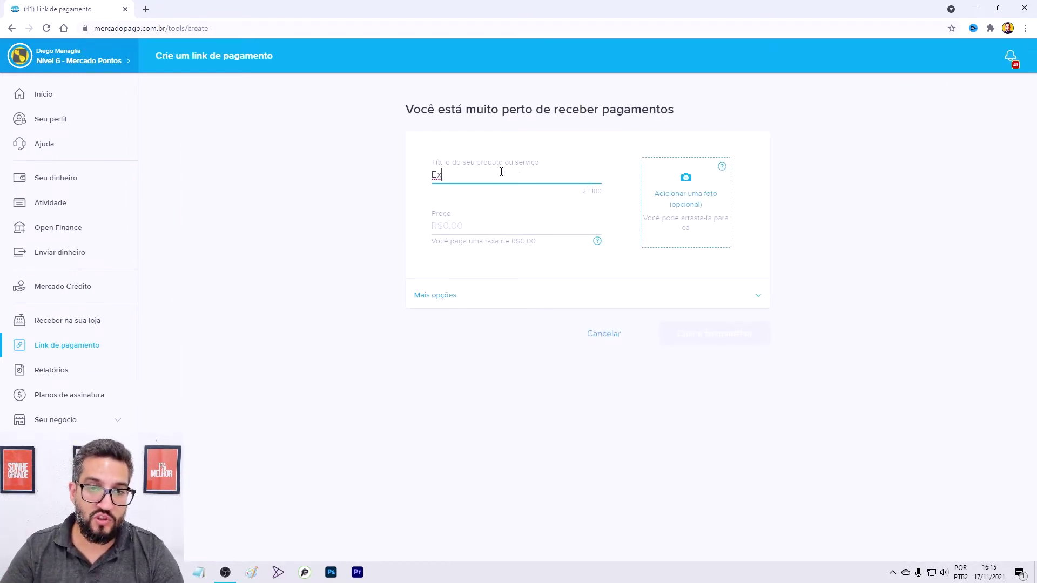
type("empl")
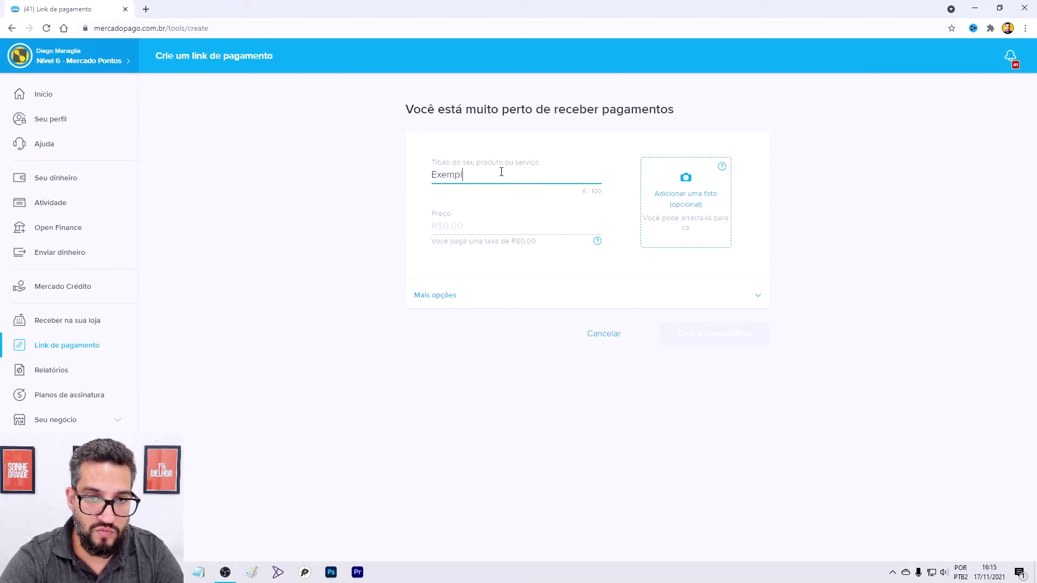
type("o 1")
left_click(545, 223)
type("5000")
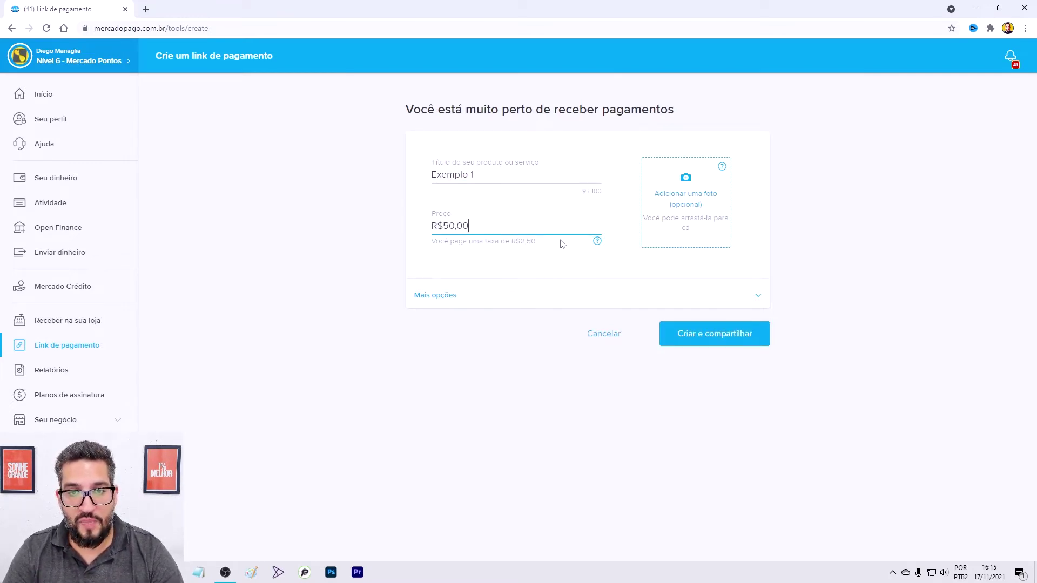
Open the fee settings from the price's fee information and review the online receiving rates for credit, Boleto and Pix.
mouse_move(597, 242)
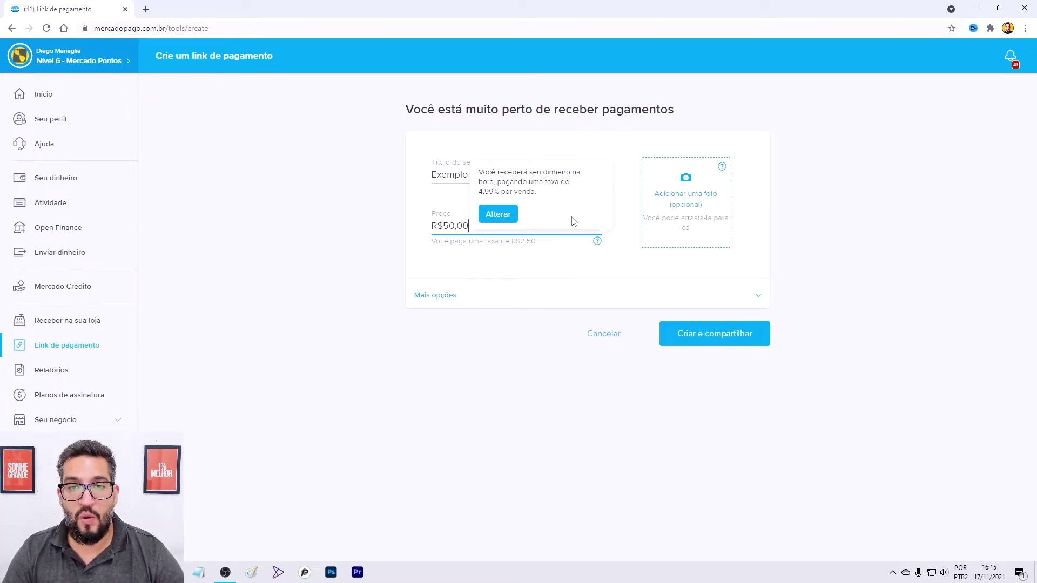
left_click(506, 221)
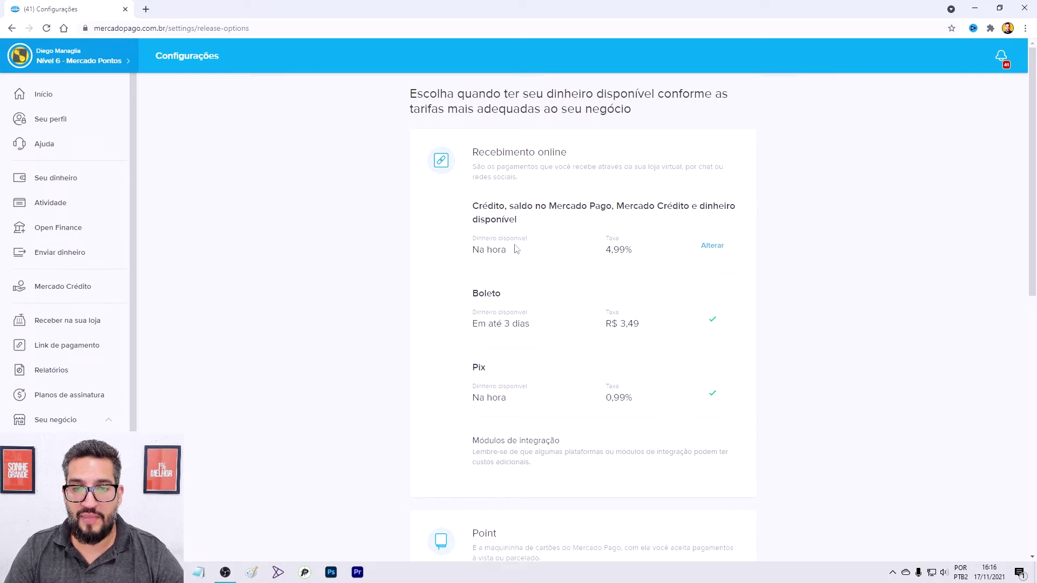
left_click_drag(512, 252, 472, 149)
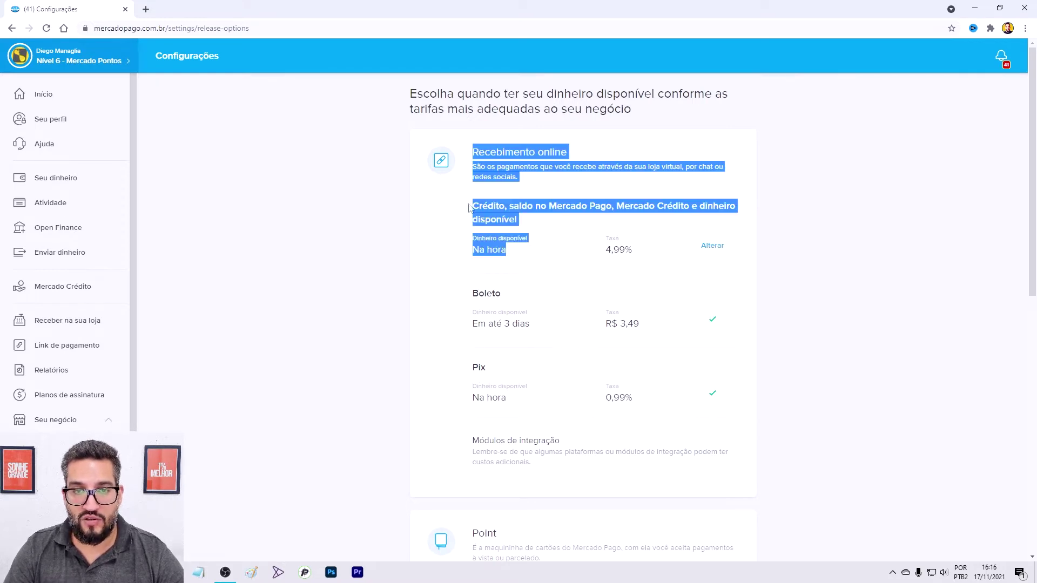
left_click_drag(472, 207, 607, 251)
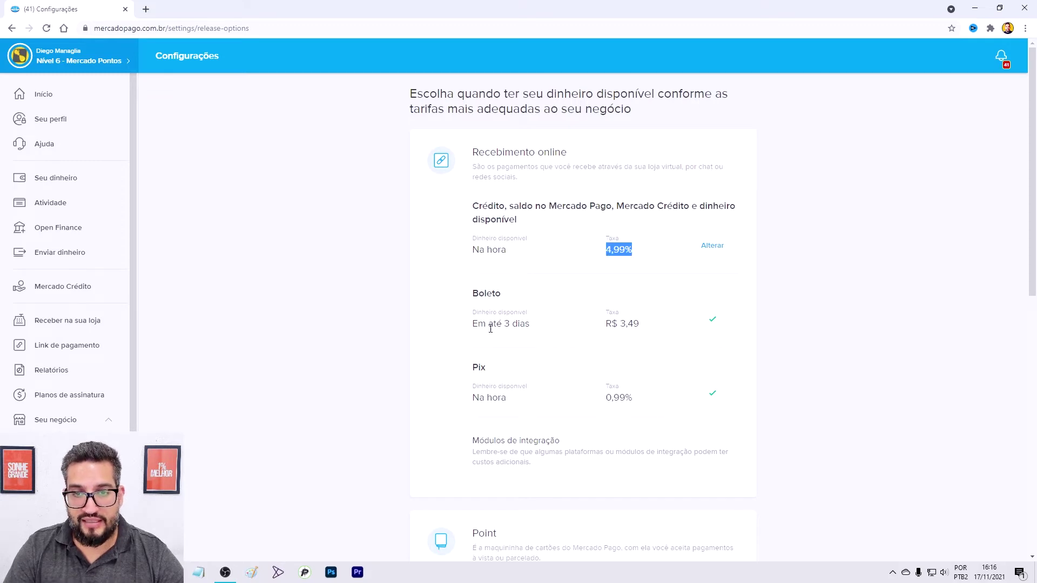
left_click(644, 329)
left_click_drag(642, 329, 609, 330)
left_click(619, 331)
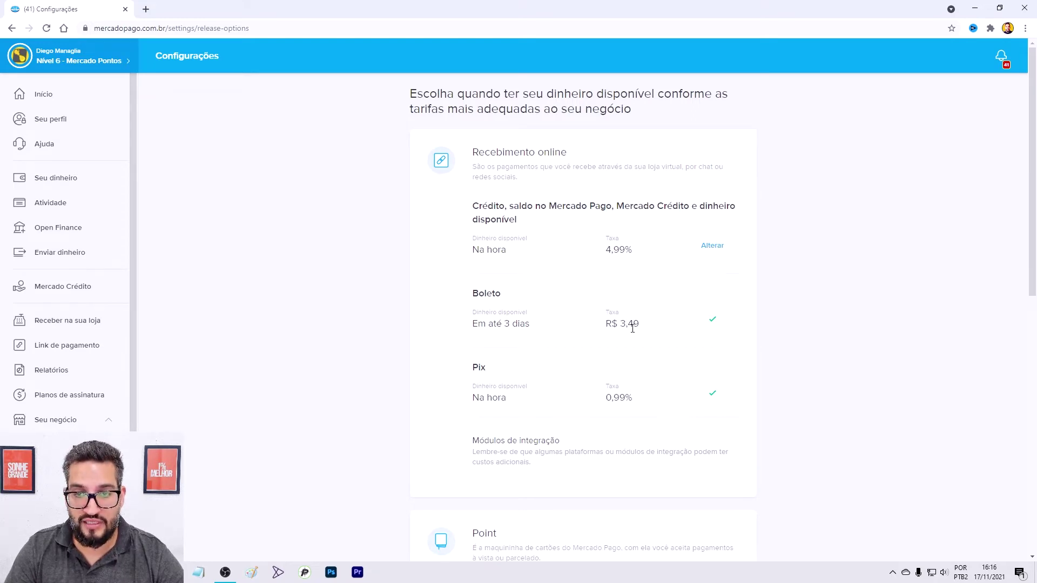
left_click_drag(632, 399, 609, 401)
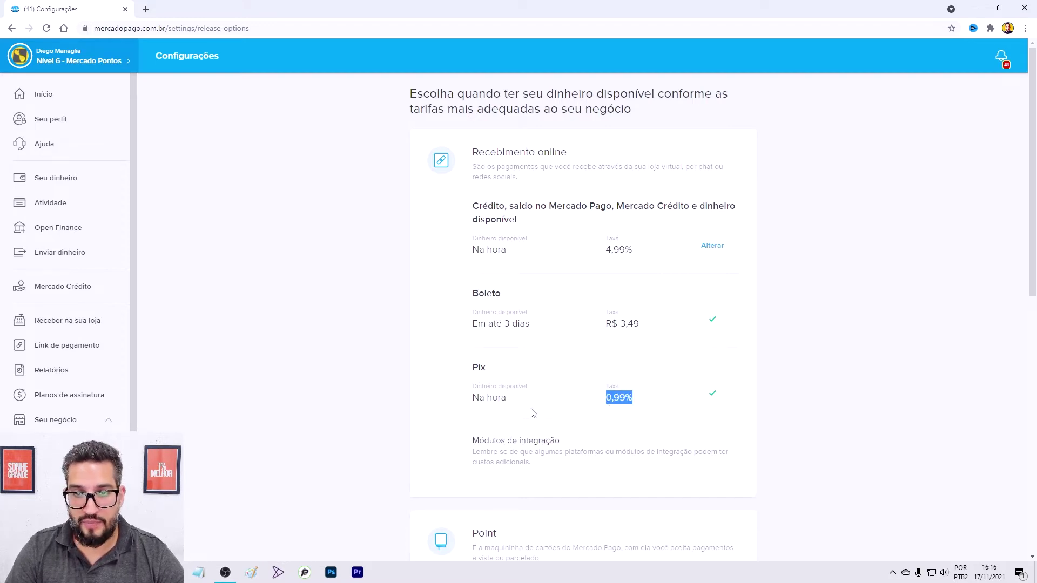
left_click(546, 344)
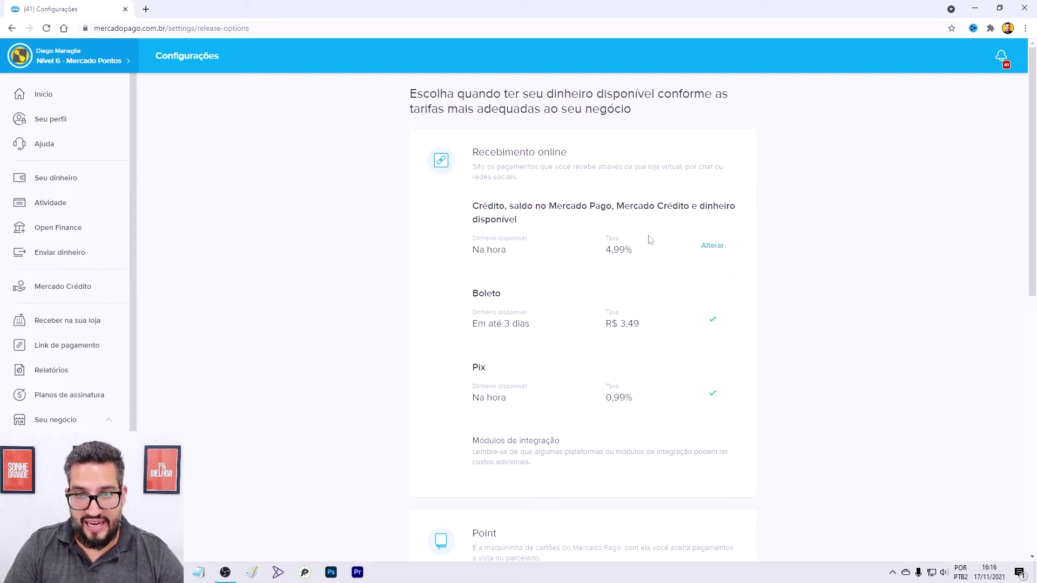
Edit the release time for credit and balance sales, try Em 14 dias, and save it with Na hora selected.
left_click(713, 246)
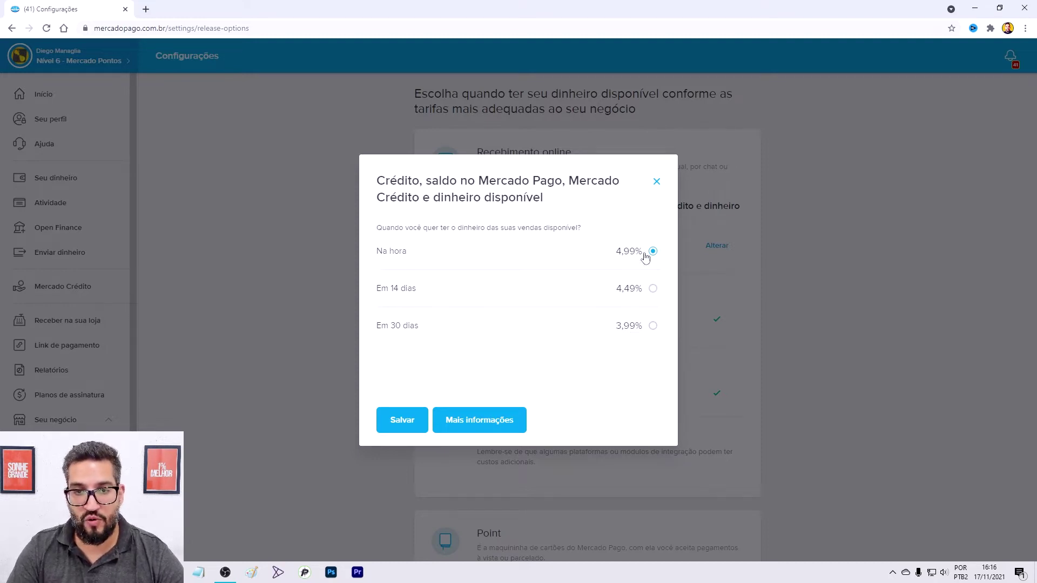
left_click(654, 289)
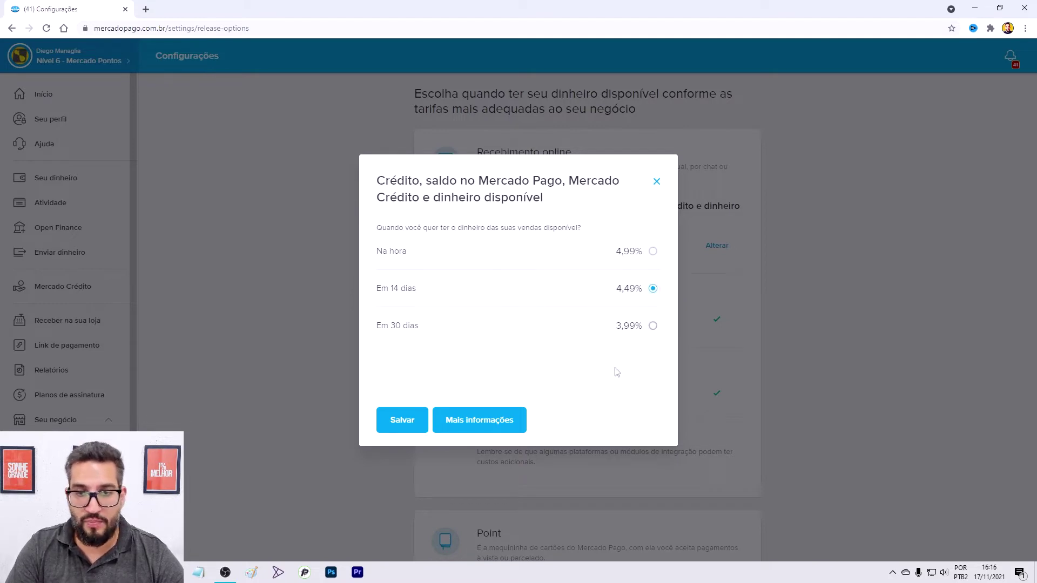
left_click(653, 252)
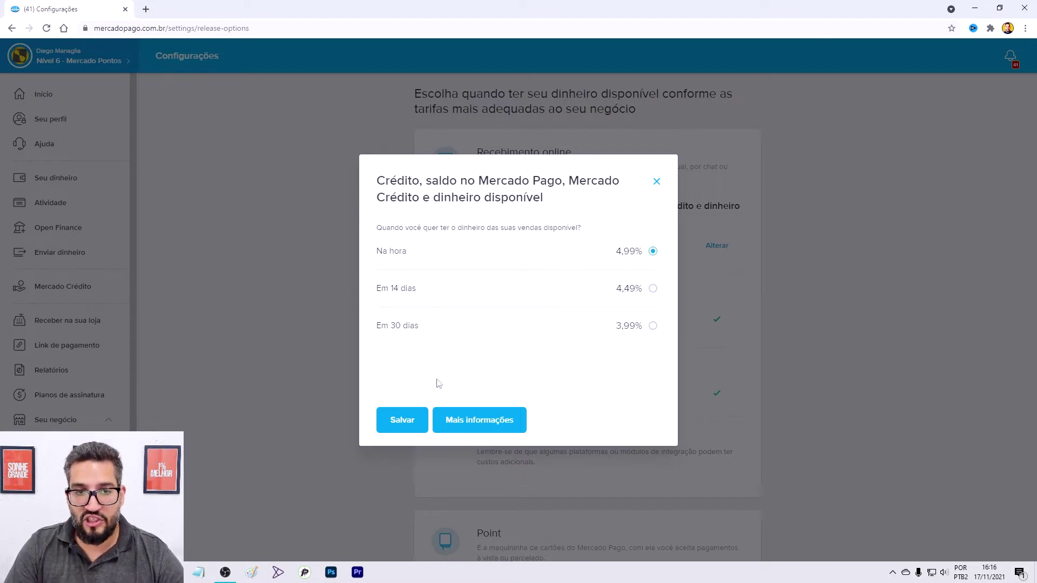
left_click(402, 420)
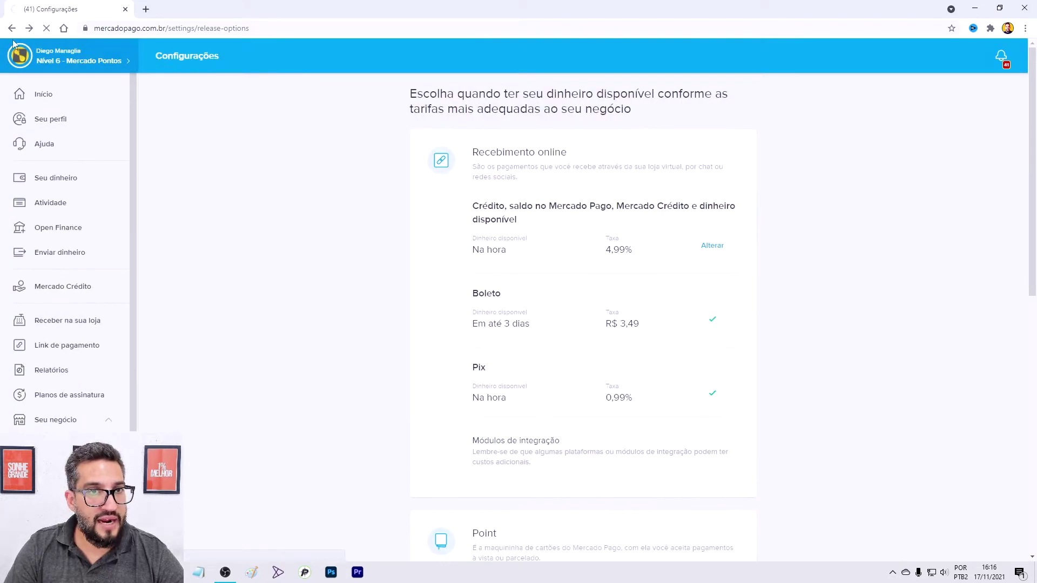
Return to the payment link form and enter the title Exemplo 1 and a price of R$50,00.
left_click(60, 345)
left_click(468, 162)
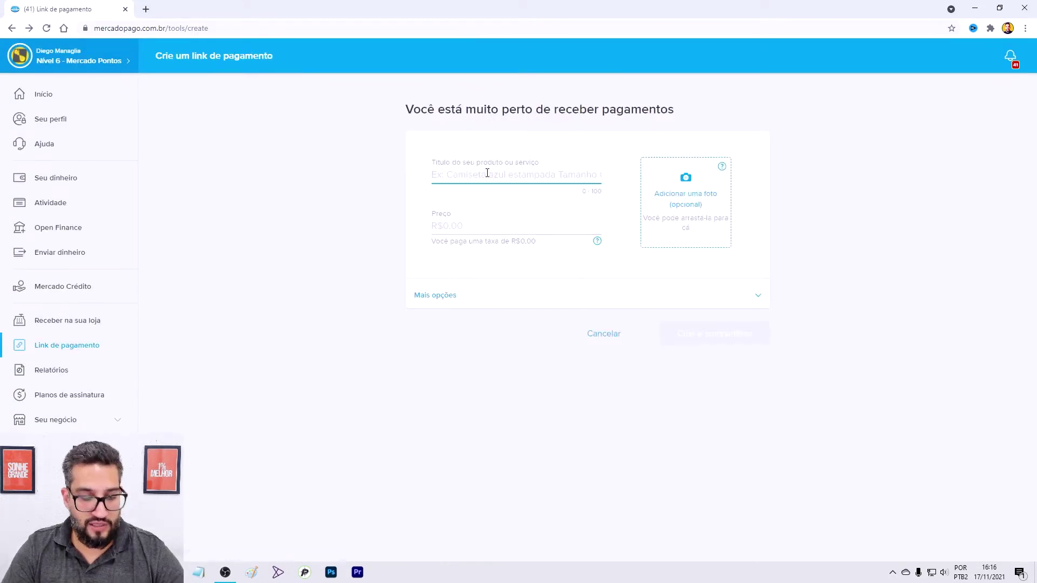
type("Exe,m")
key("BackSpace")
key("BackSpace")
type("mplo 1")
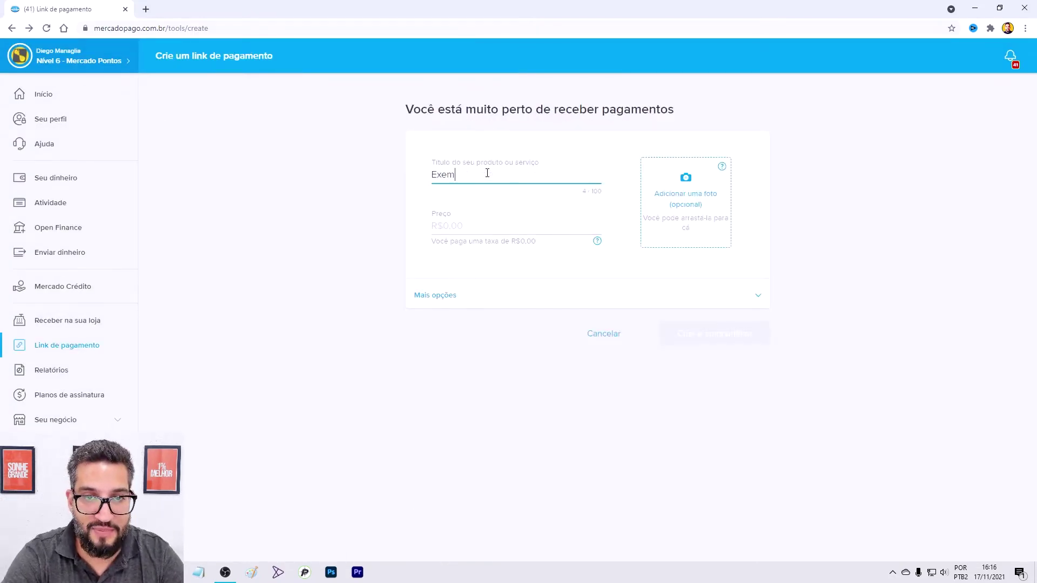
key("Tab")
type("5000")
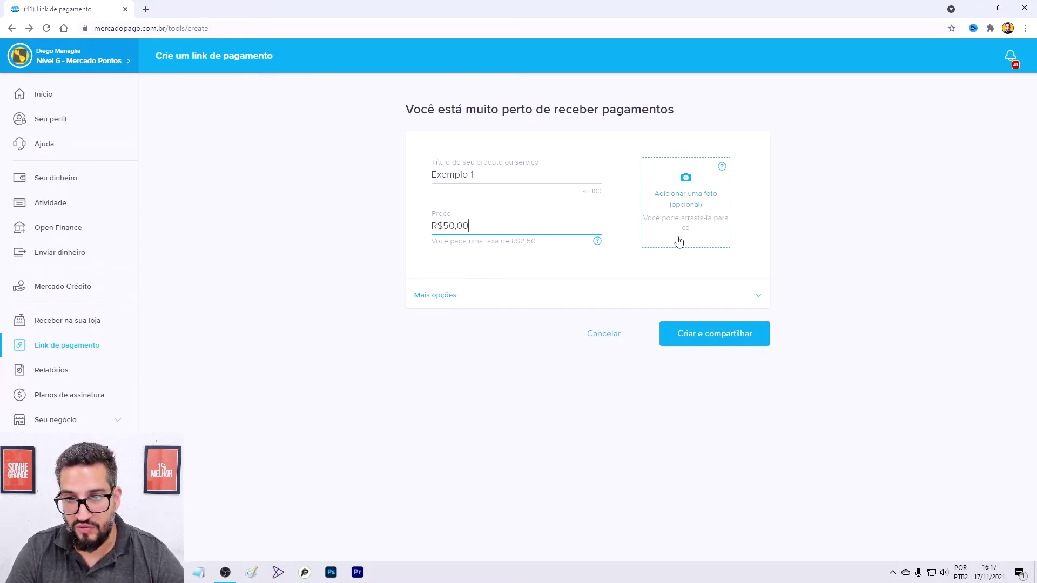
Show the link's additional options and review the accepted payment methods, switching Cartão de crédito off and on again.
left_click(759, 296)
scroll(791, 301, "down", 3)
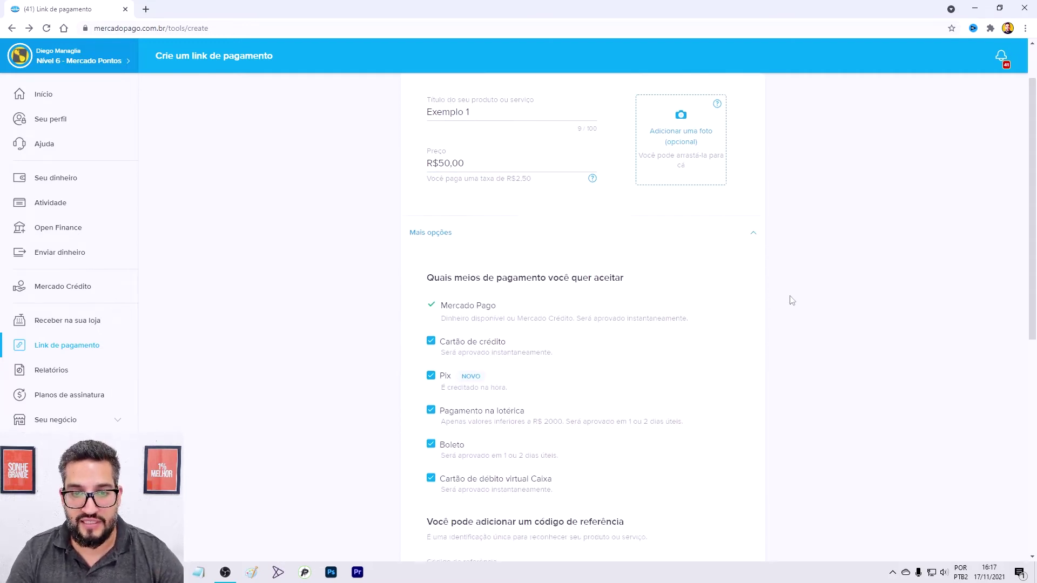
scroll(509, 186, "up", 3)
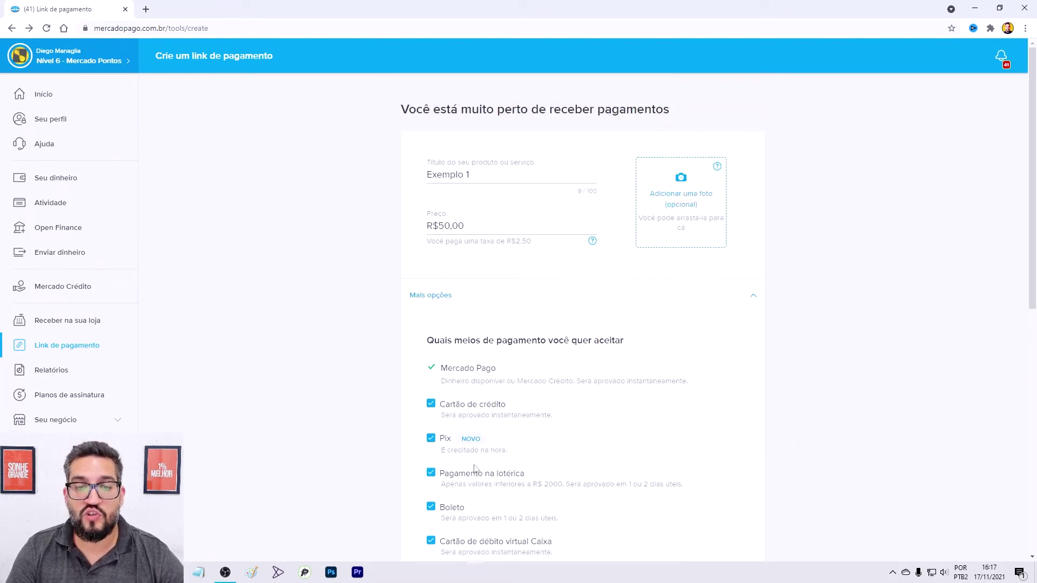
scroll(475, 467, "down", 2)
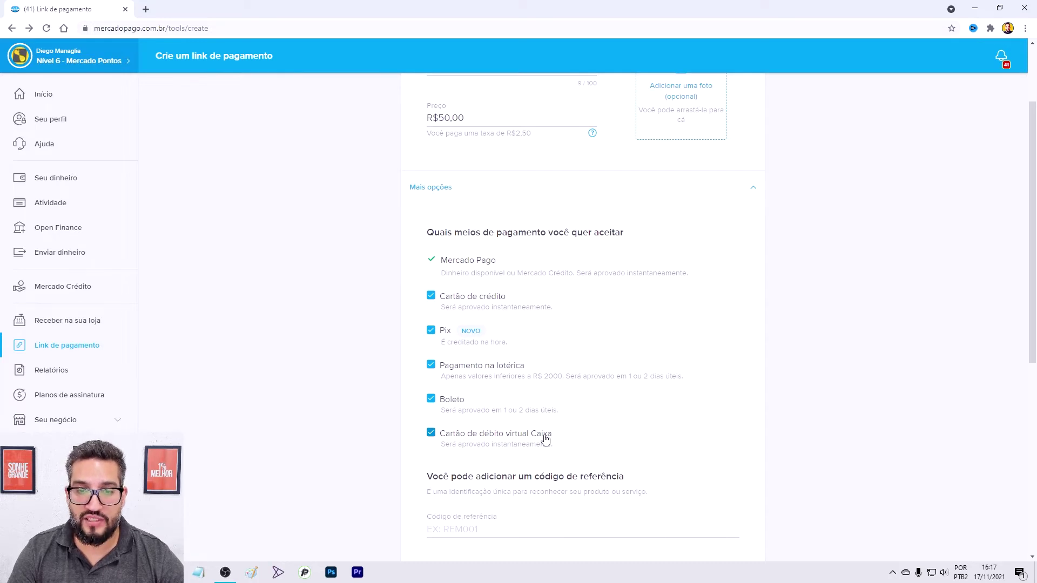
left_click(433, 298)
left_click(433, 297)
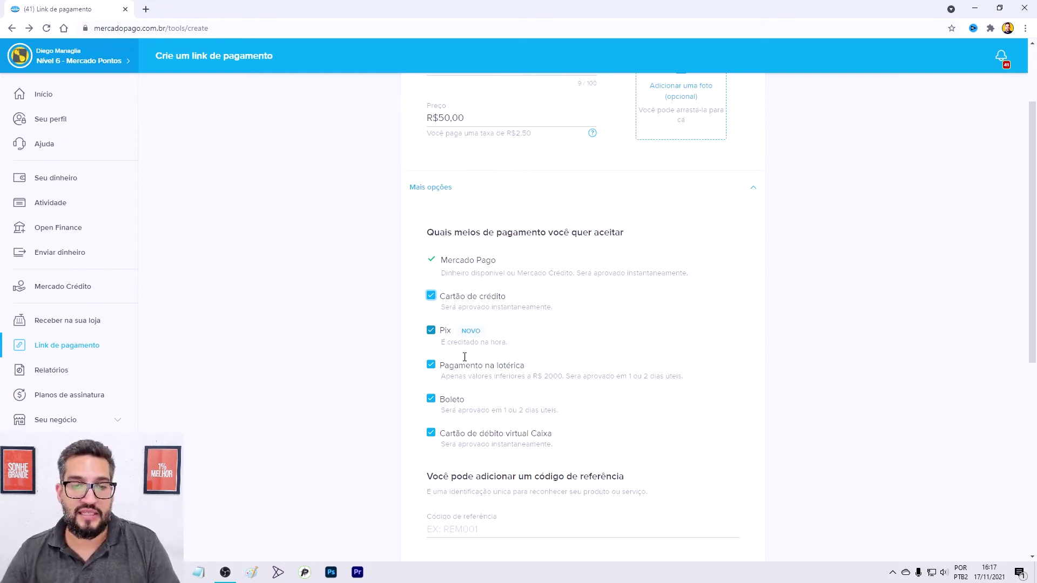
Examine the optional reference code, availability dates and customer redirect fields, leaving them blank, and collapse the additional options.
scroll(416, 412, "down", 1)
scroll(416, 412, "down", 2)
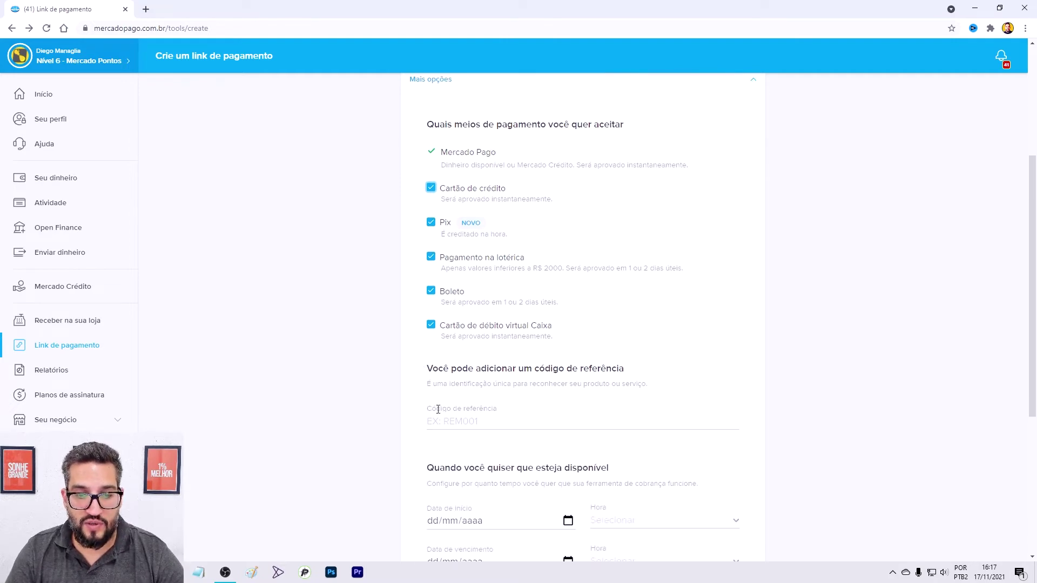
left_click(479, 422)
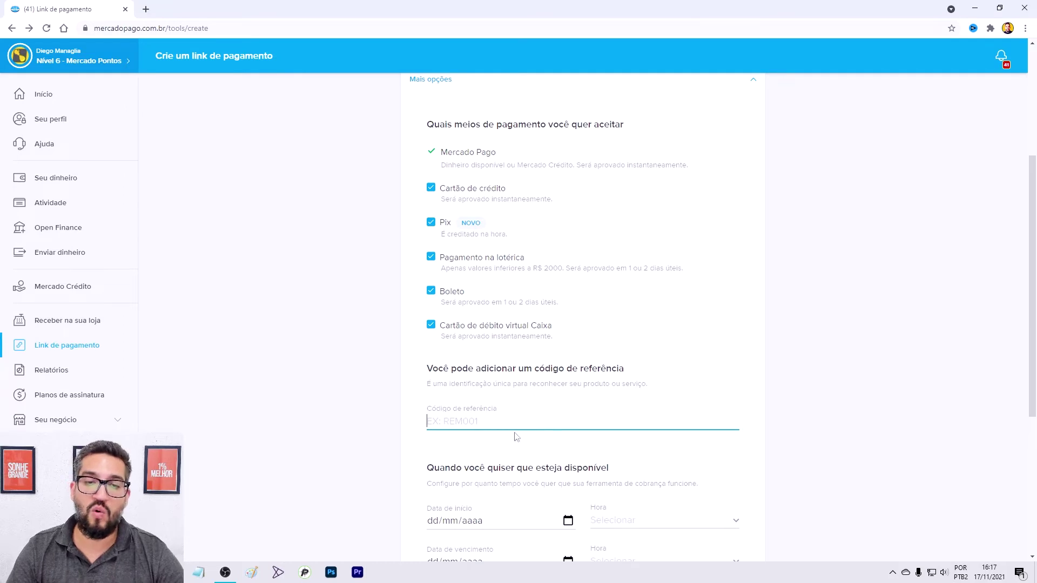
scroll(517, 411, "down", 2)
scroll(517, 411, "down", 3)
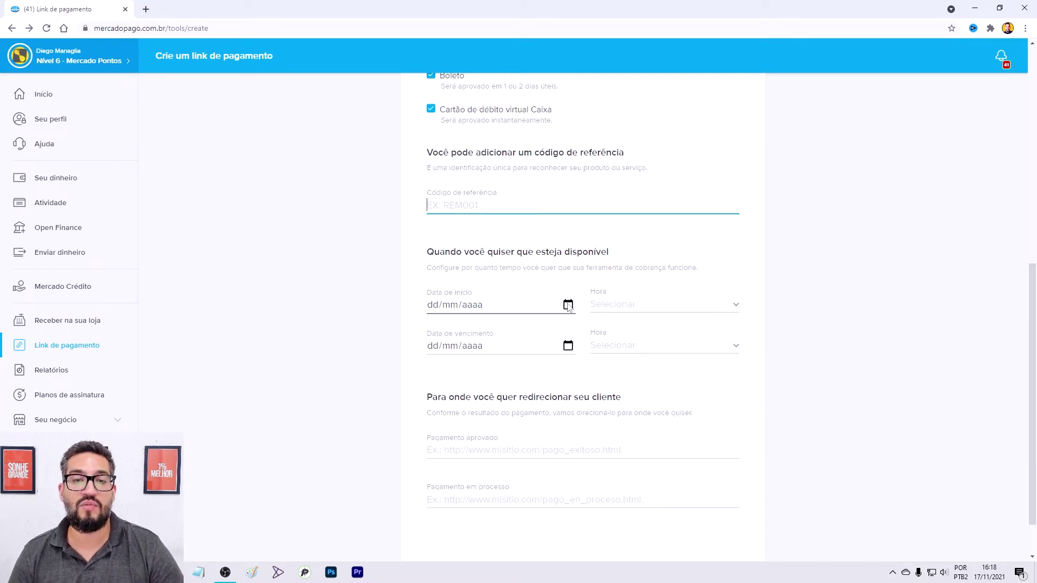
scroll(594, 324, "down", 1)
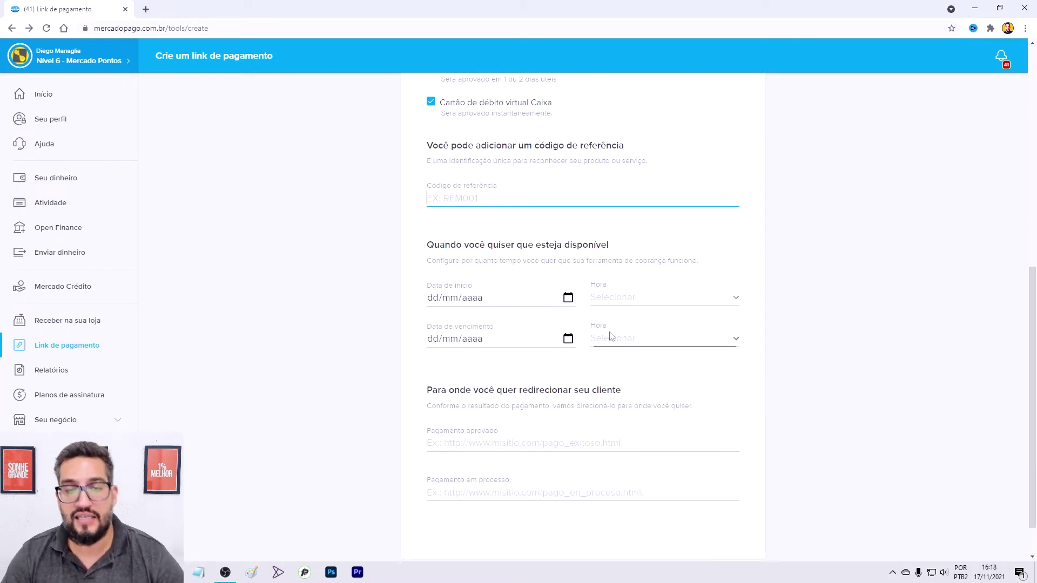
left_click(572, 395)
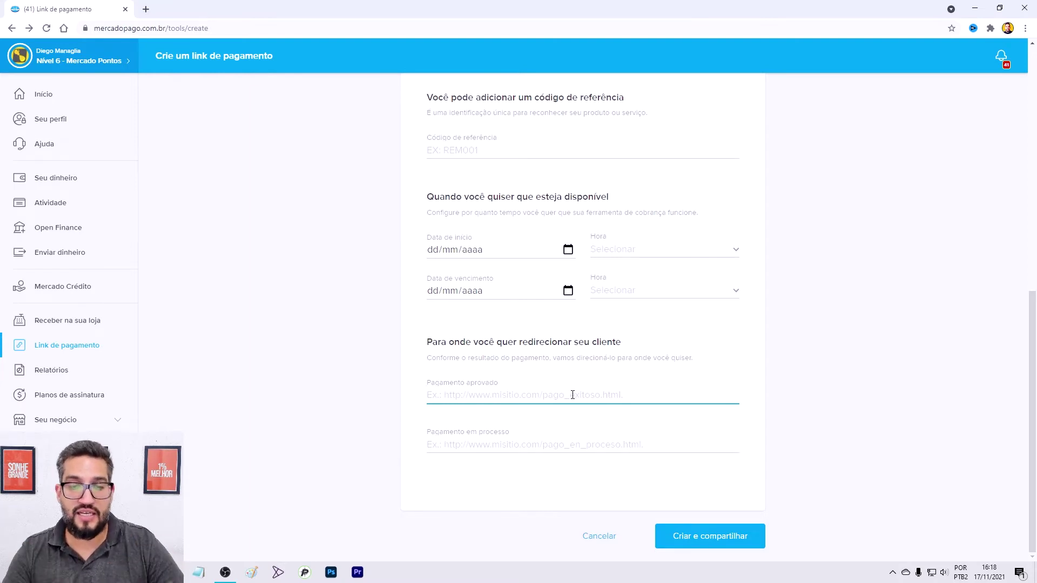
left_click(537, 445)
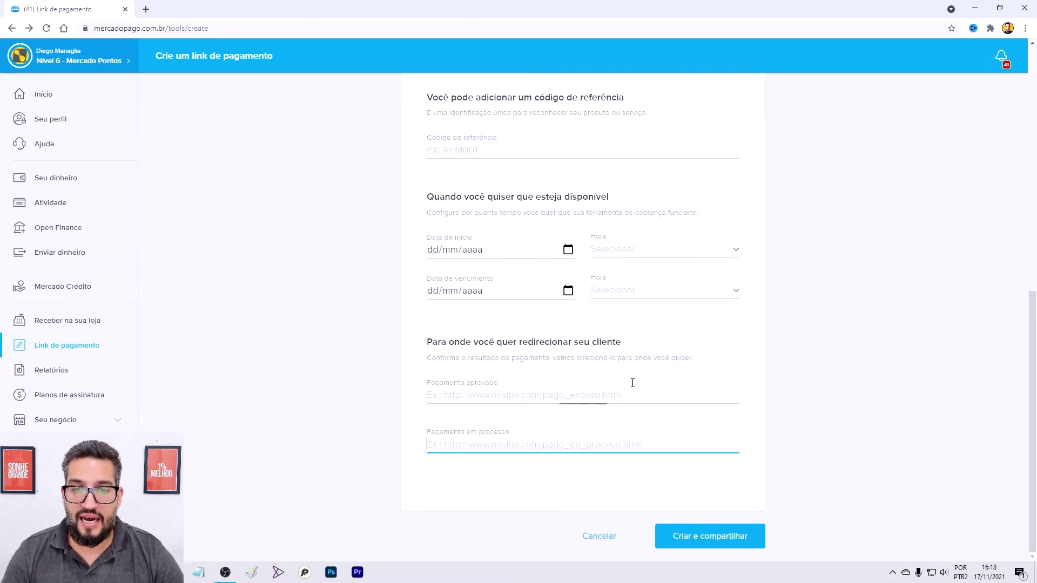
scroll(633, 382, "up", 7)
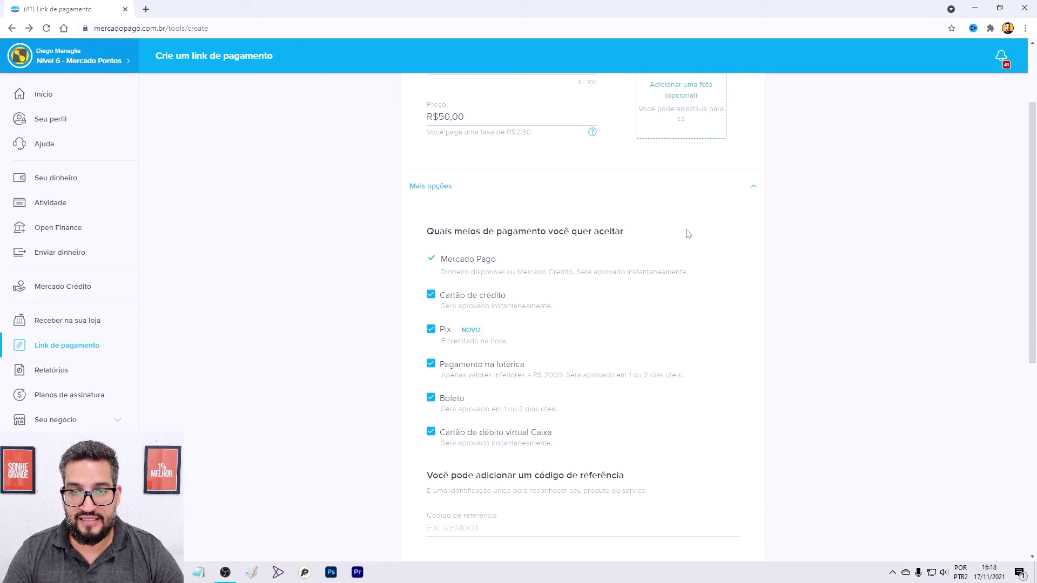
left_click(754, 188)
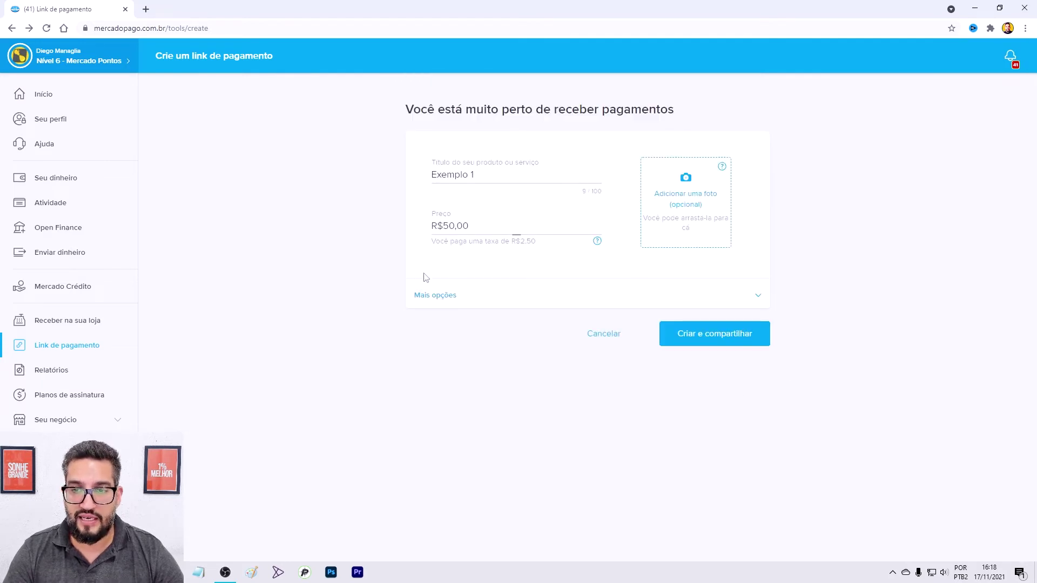
Create the Exemplo 1 payment link and copy its address for sharing.
left_click(725, 340)
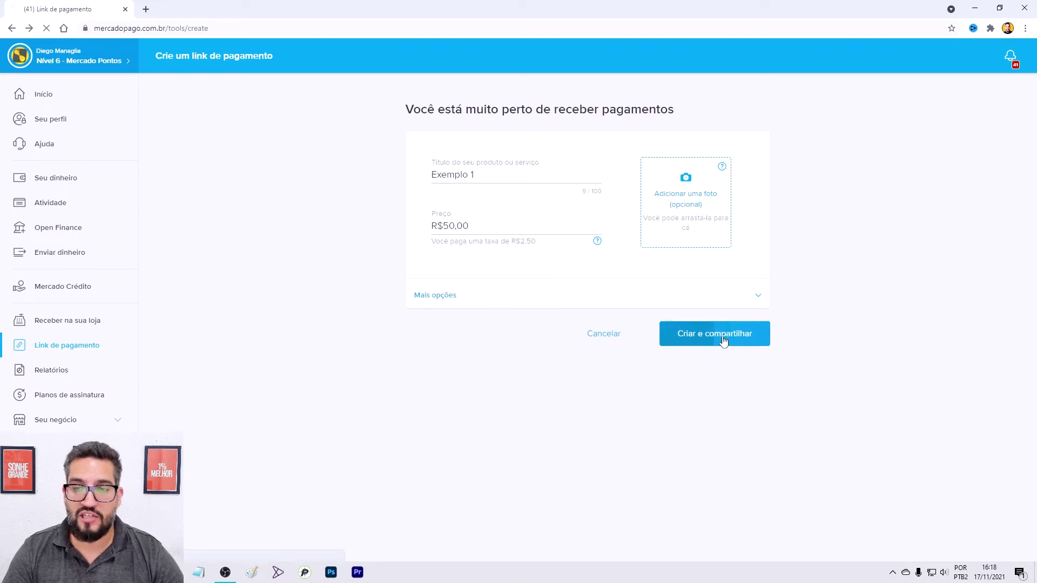
left_click_drag(501, 216, 390, 229)
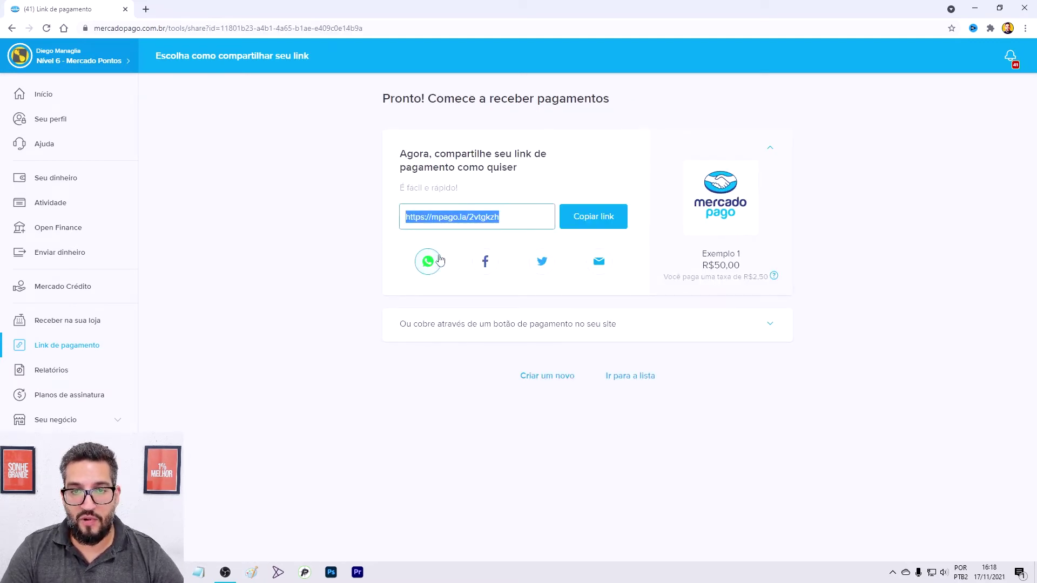
left_click(598, 222)
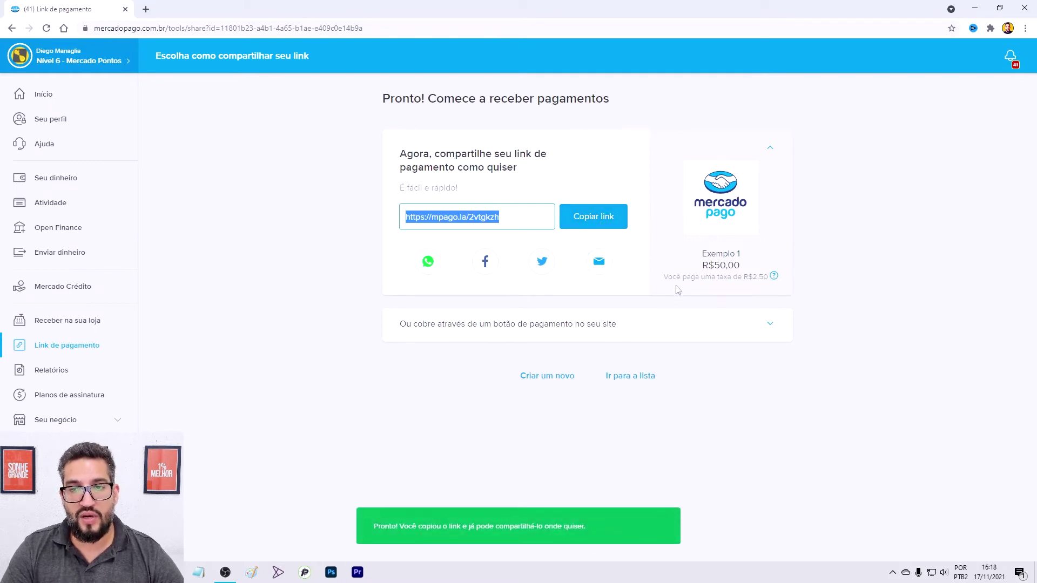
Show the website payment button section and examine its embed code and the instruction about pasting it into the page's HTML.
left_click(774, 326)
left_click(481, 419)
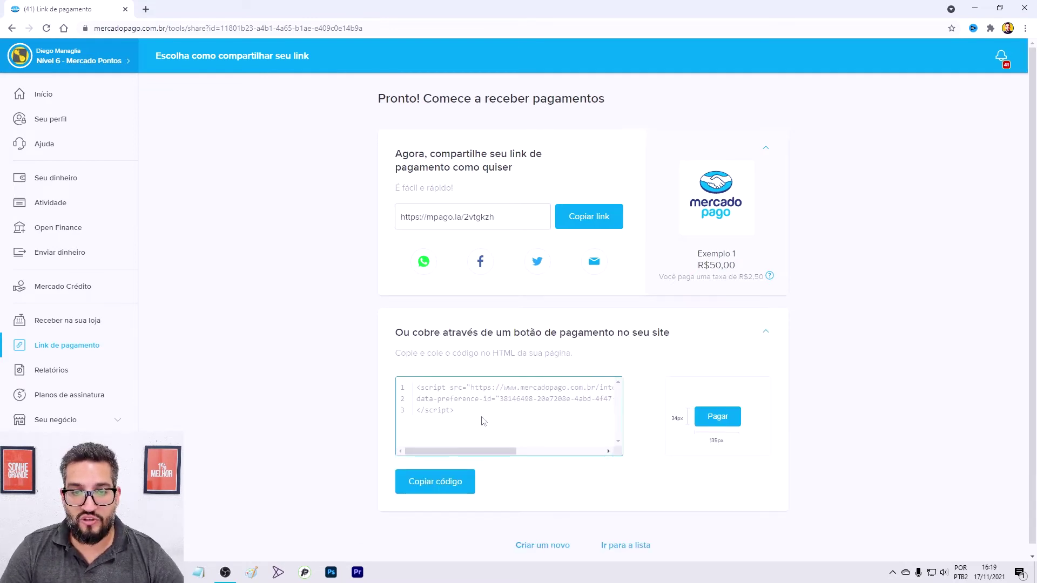
key("ctrl+a")
scroll(514, 325, "down", 1)
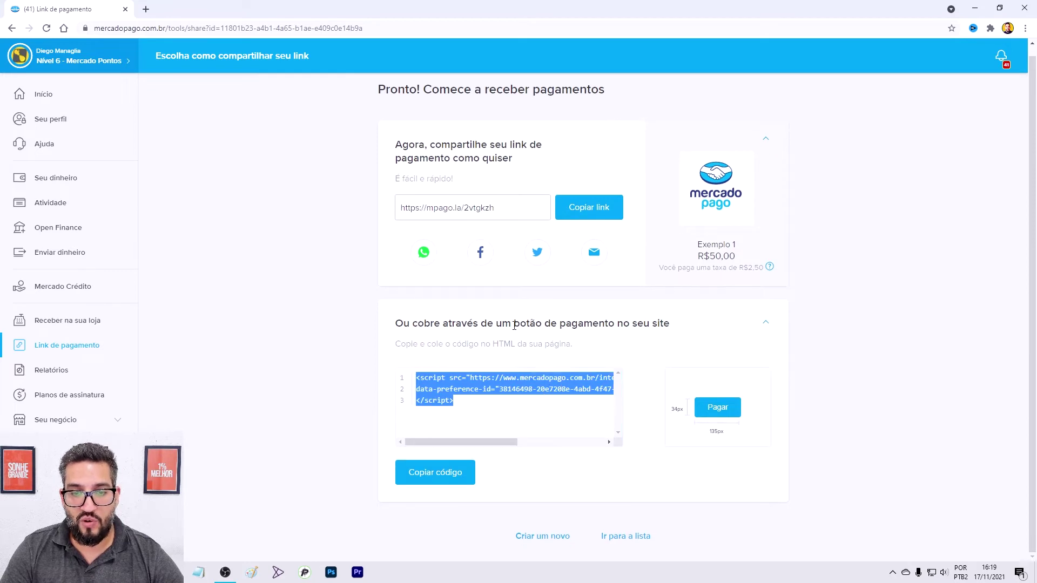
left_click_drag(515, 344, 496, 346)
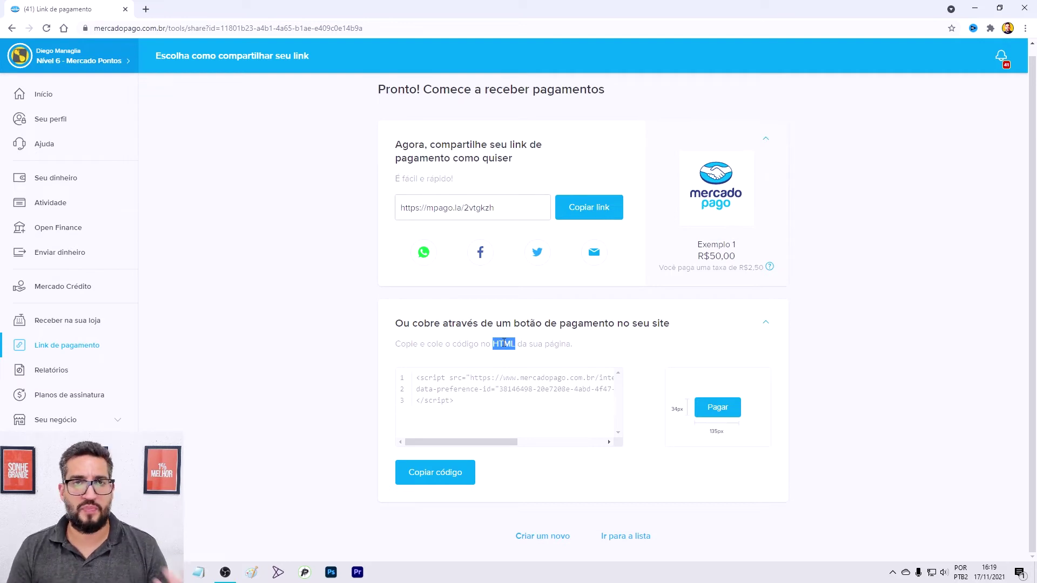
Review the Pagar button preview and copy the Exemplo 1 payment link's address again.
left_click(714, 405)
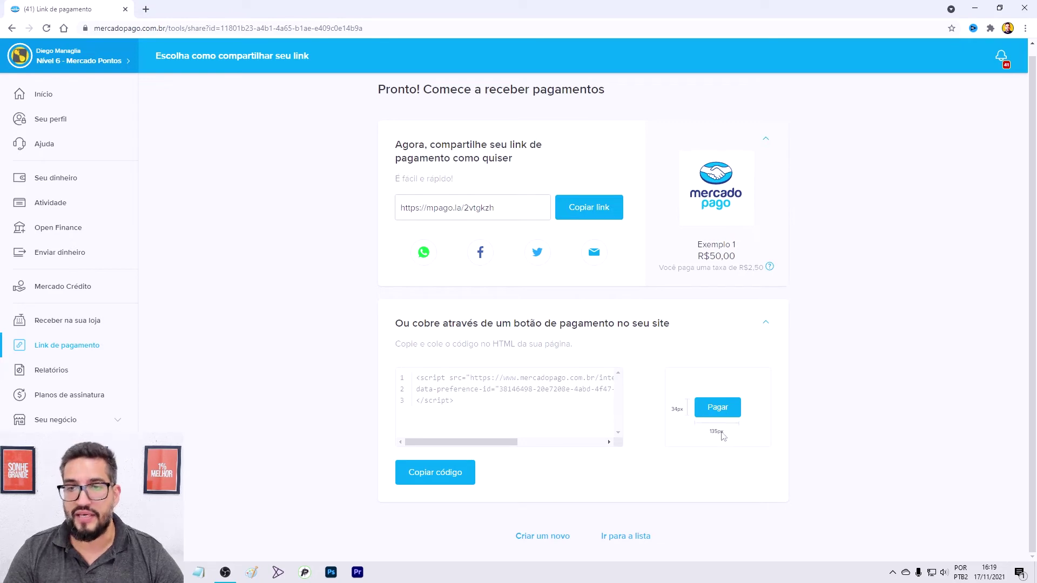
scroll(741, 391, "up", 1)
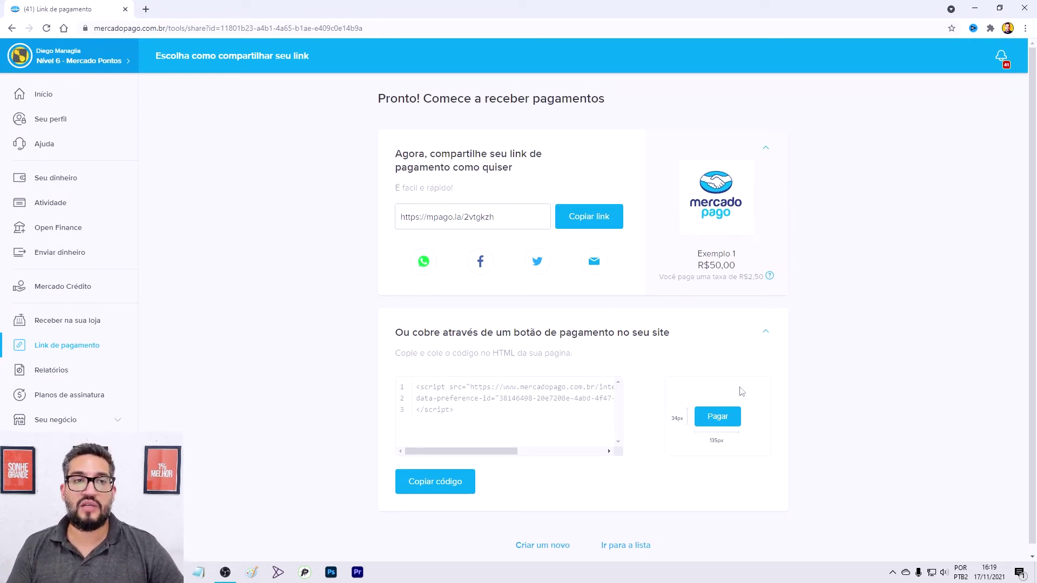
left_click(596, 226)
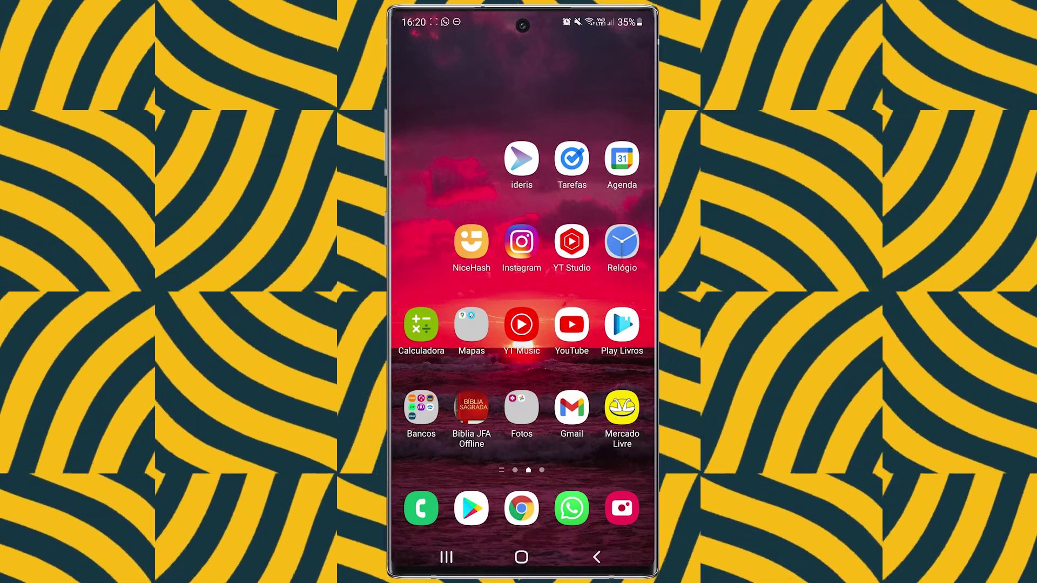
Switch to the phone, open the Mercado Pago app from the Bancos folder and enter the account.
left_click(421, 408)
left_click(597, 305)
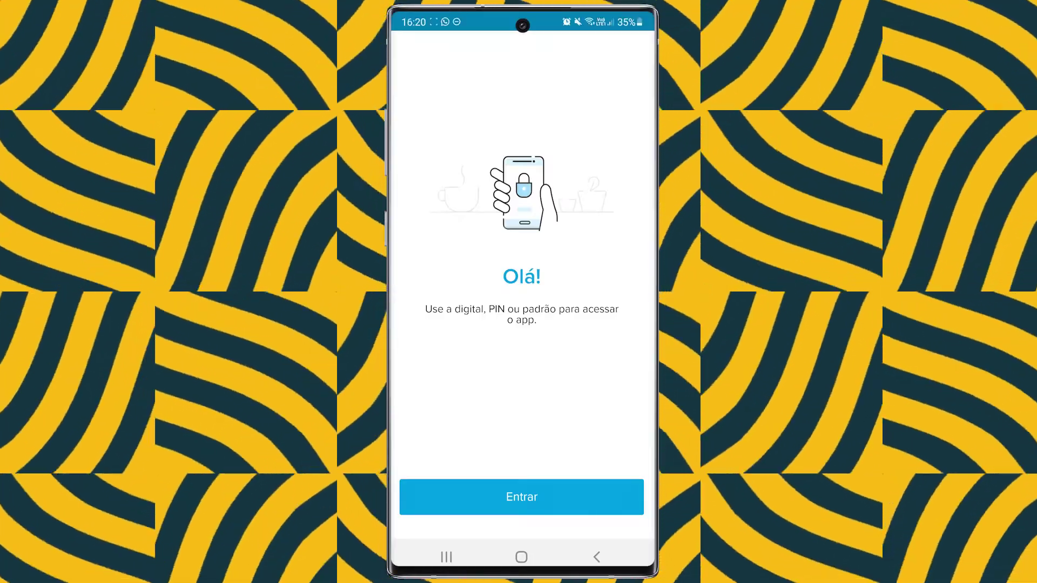
left_click(521, 495)
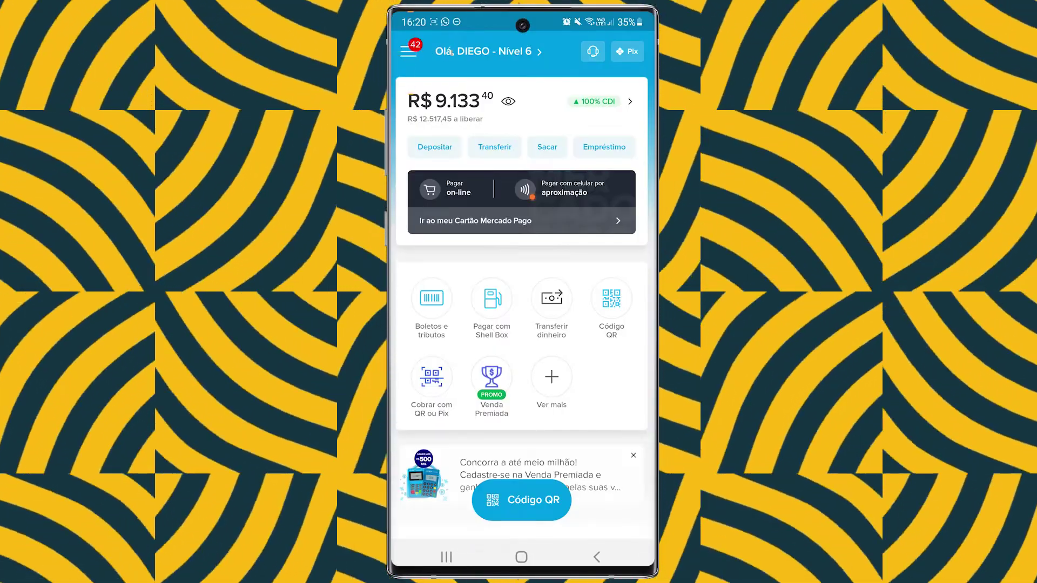
Go to the Cobrar section and open the list of payment links.
left_click(410, 51)
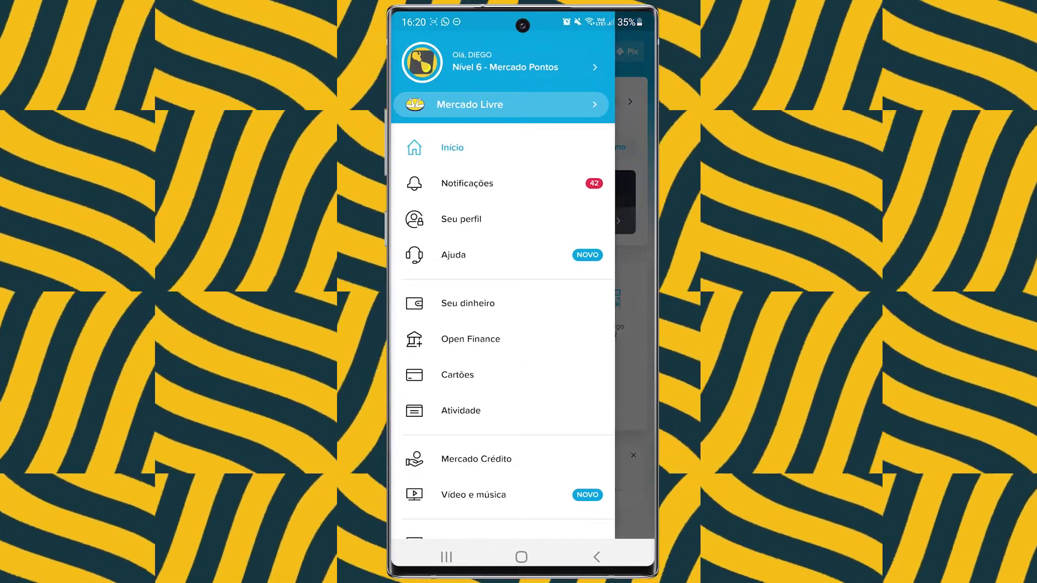
scroll(503, 324, "down", 4)
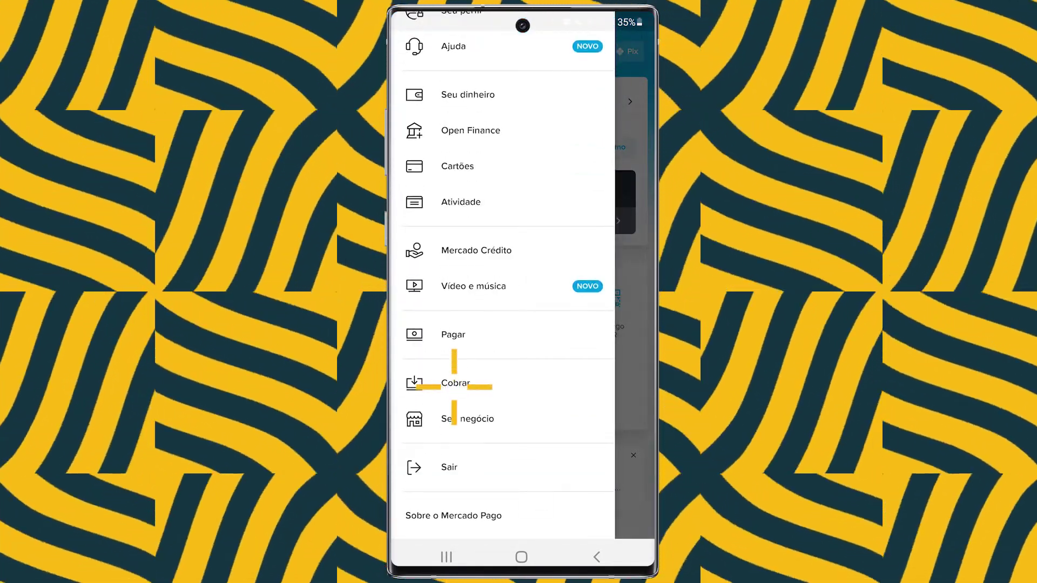
left_click(454, 387)
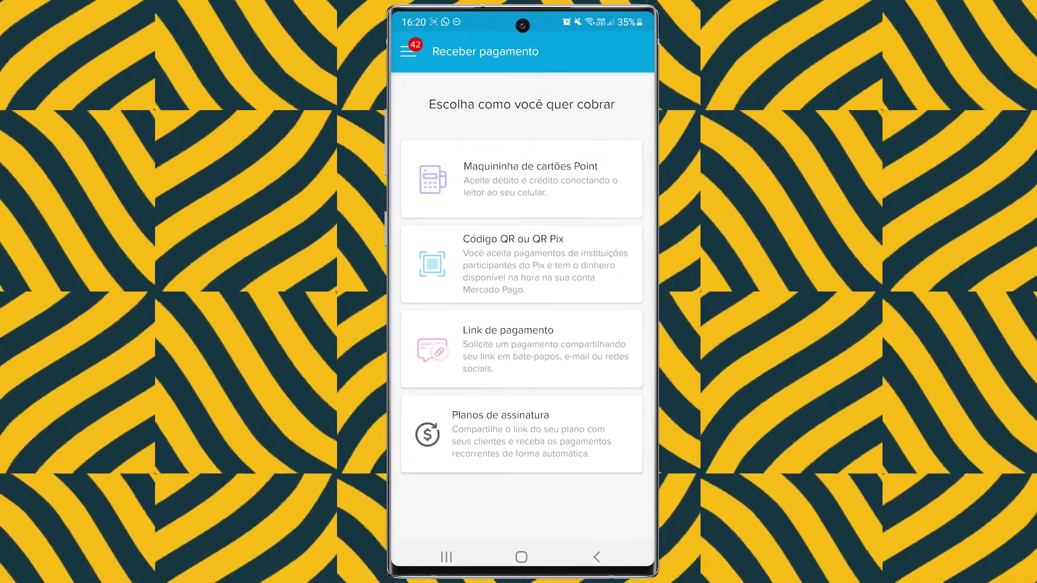
left_click(510, 351)
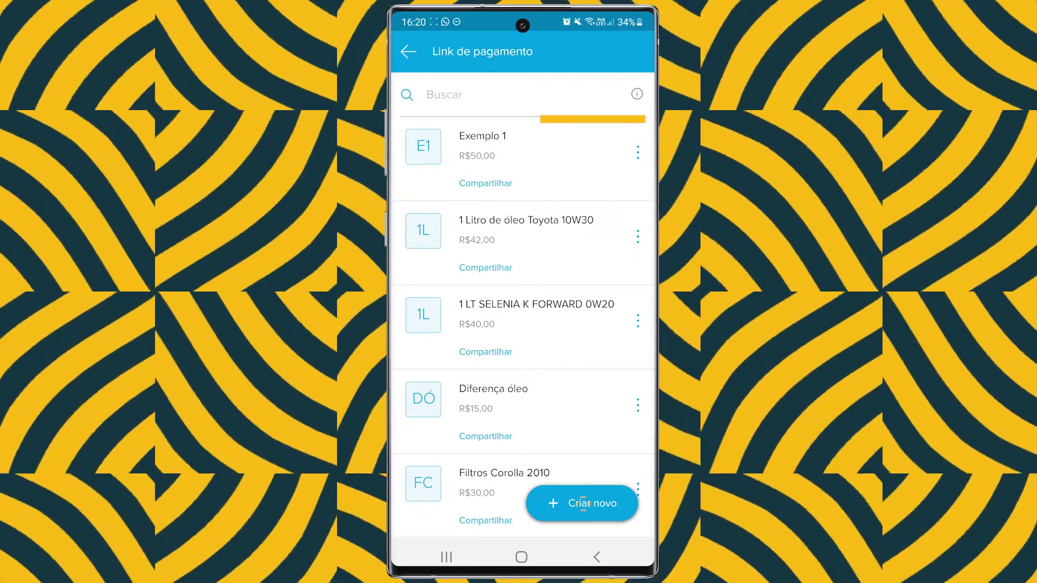
Start a new payment link and describe the product or service as Exemplo 2.
left_click(583, 503)
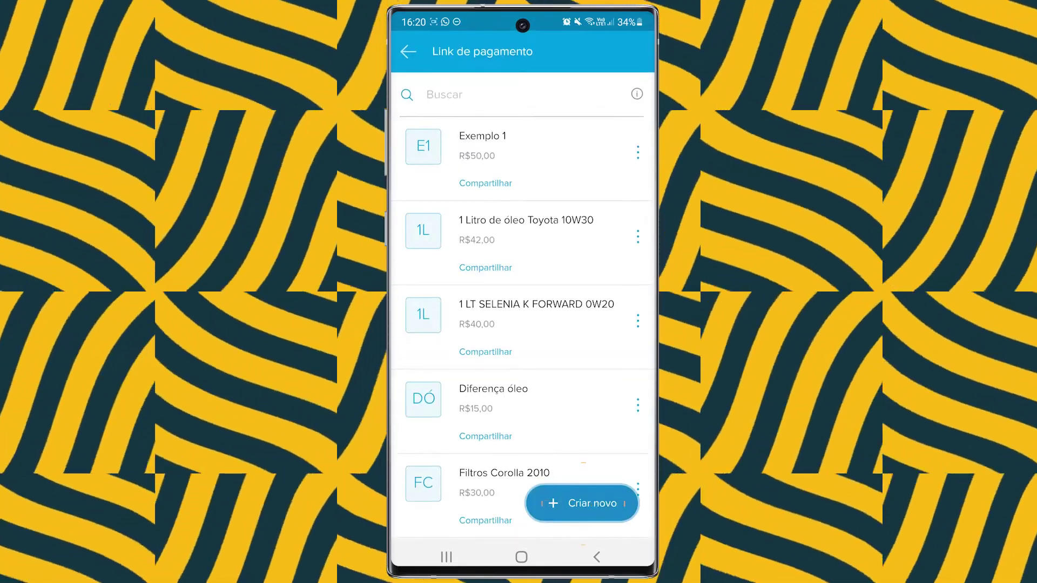
left_click(583, 503)
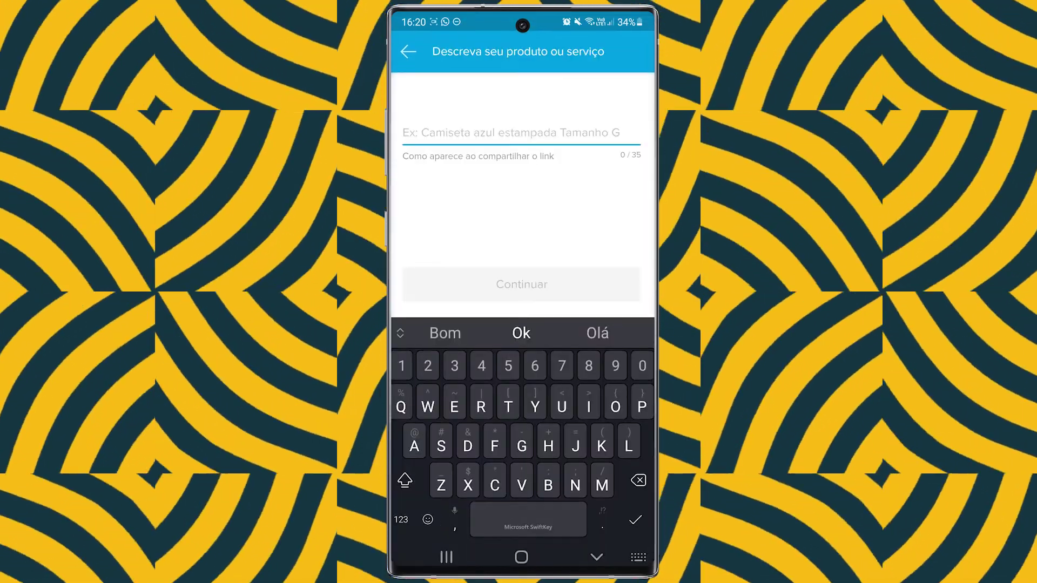
type("Exemplo")
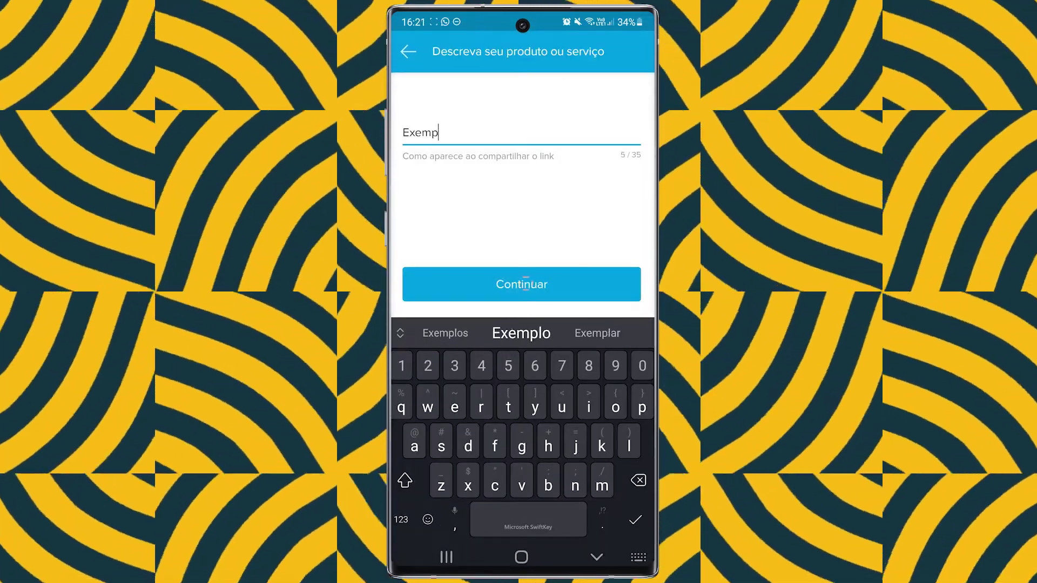
left_click(522, 284)
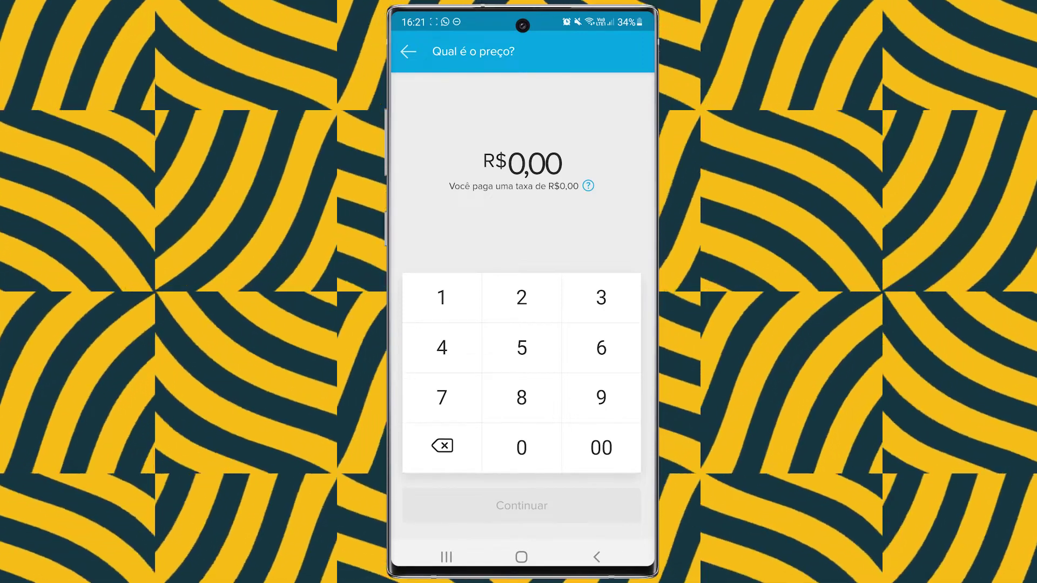
Set the payment link's price to R$99,00 and check the explanation of the fee charged.
left_click(601, 398)
left_click(601, 397)
left_click(522, 448)
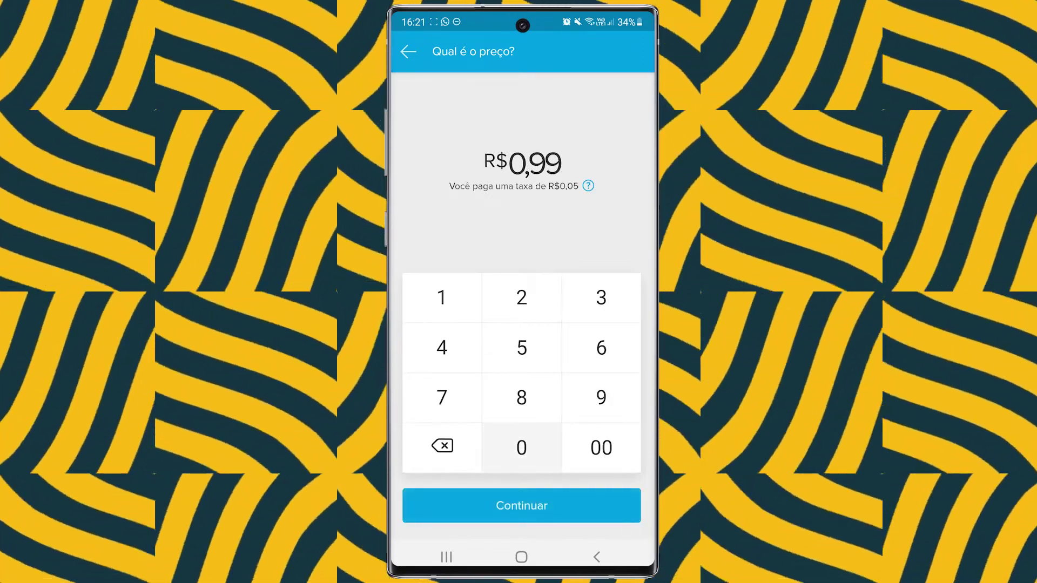
left_click(522, 447)
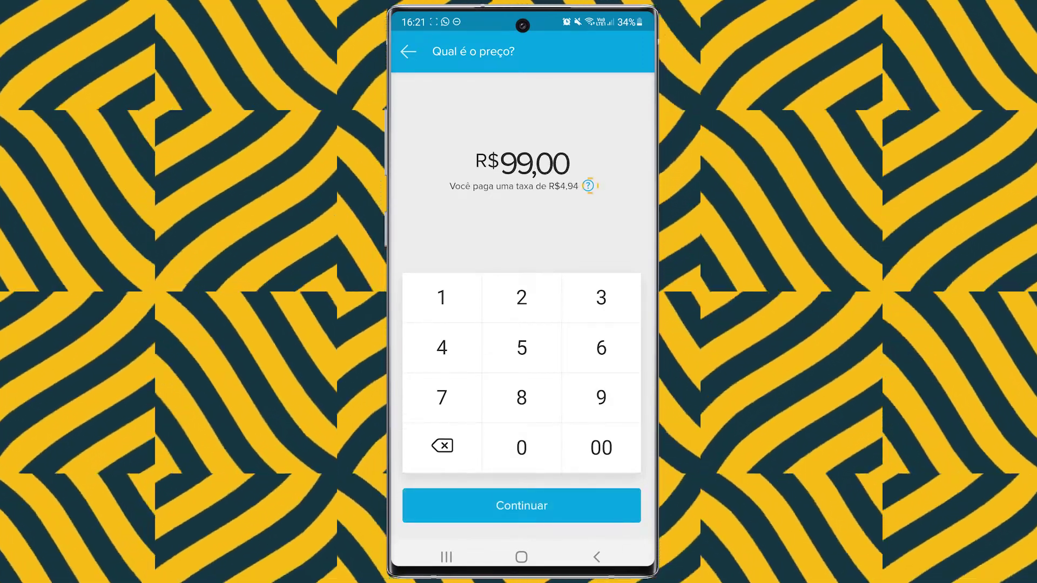
left_click(588, 186)
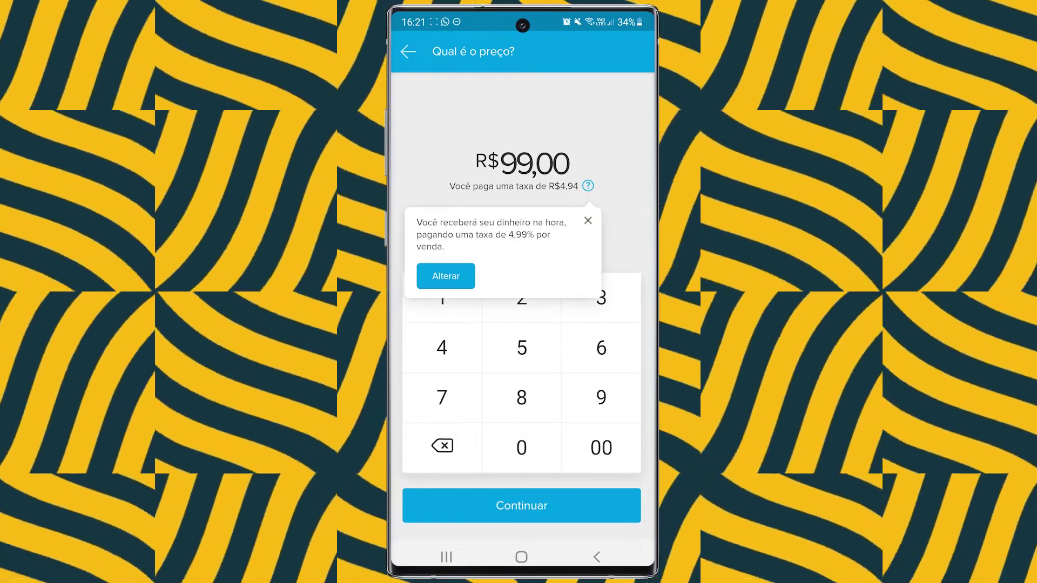
left_click(588, 220)
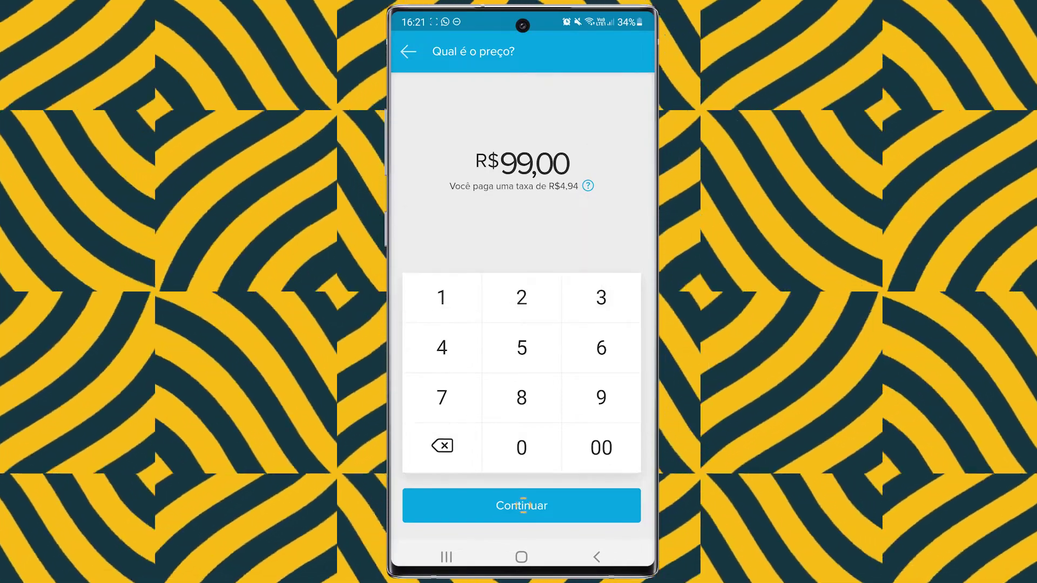
Create the Exemplo 2 payment link without a photo and copy its address.
left_click(522, 506)
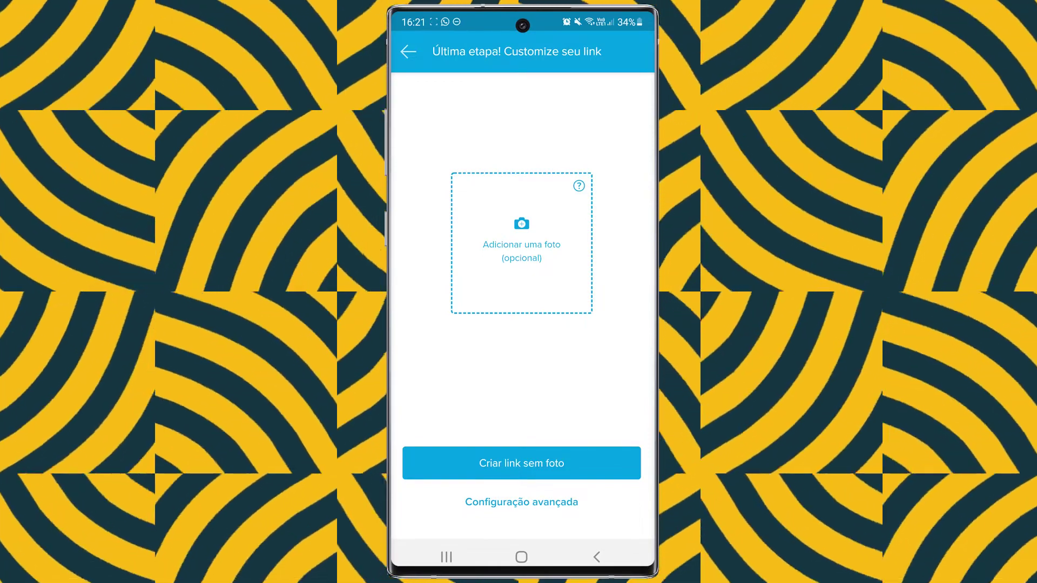
left_click(528, 463)
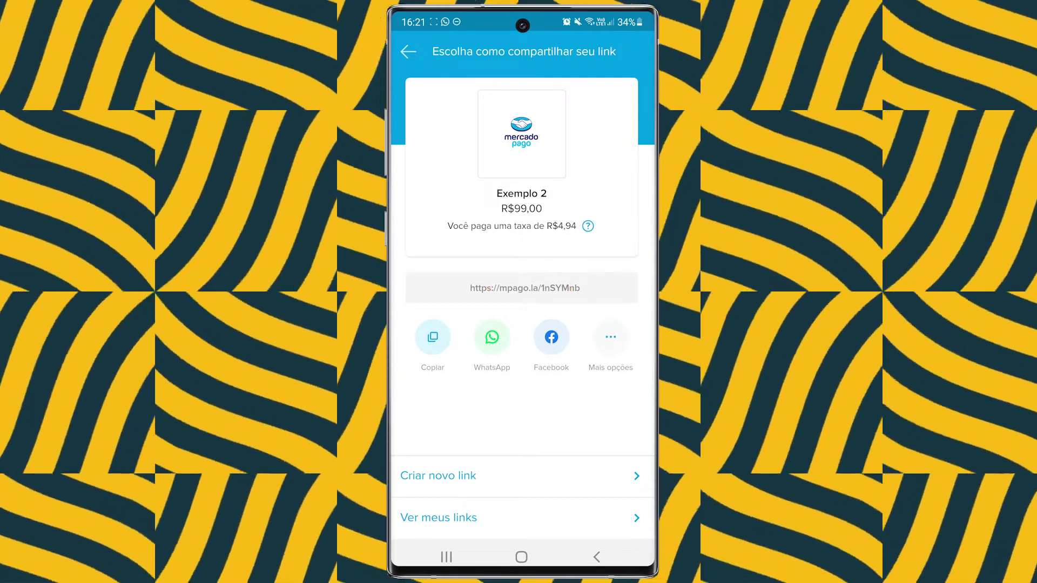
left_click(433, 337)
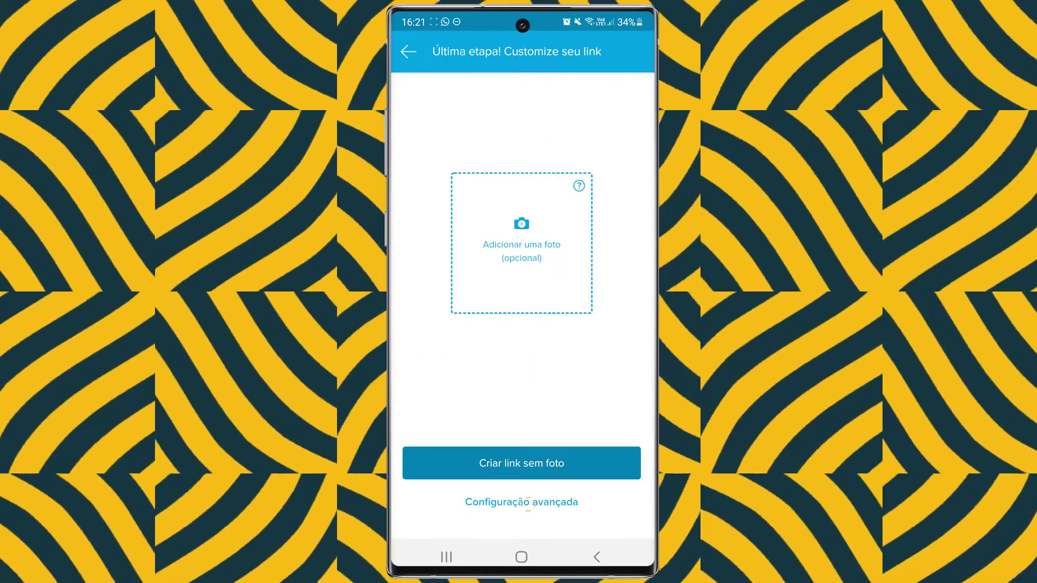
Show the link's advanced configuration and review the payment methods, reference code, availability and customer redirect options.
left_click(528, 502)
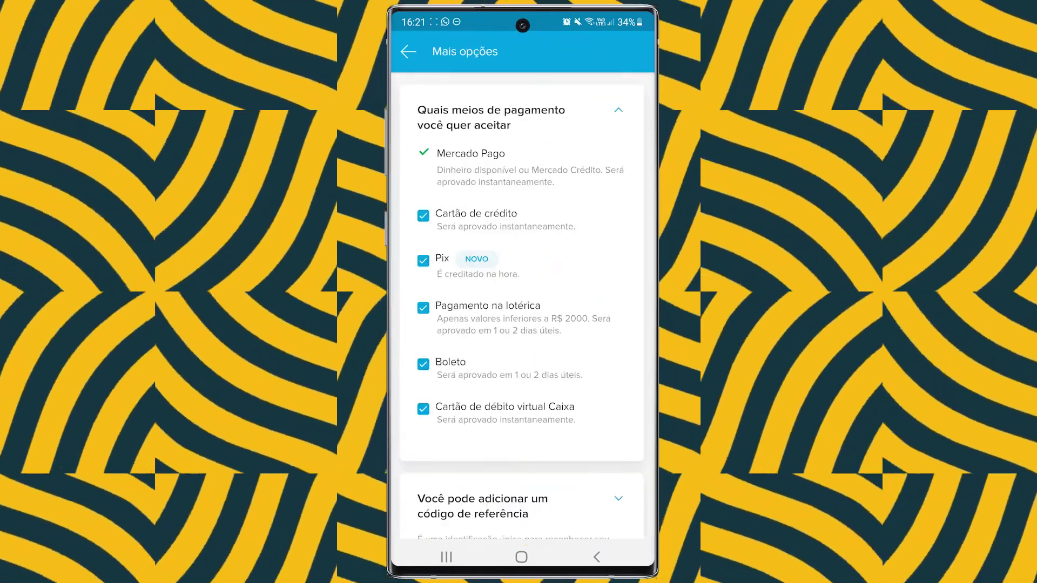
scroll(521, 302, "down", 5)
scroll(521, 302, "down", 2)
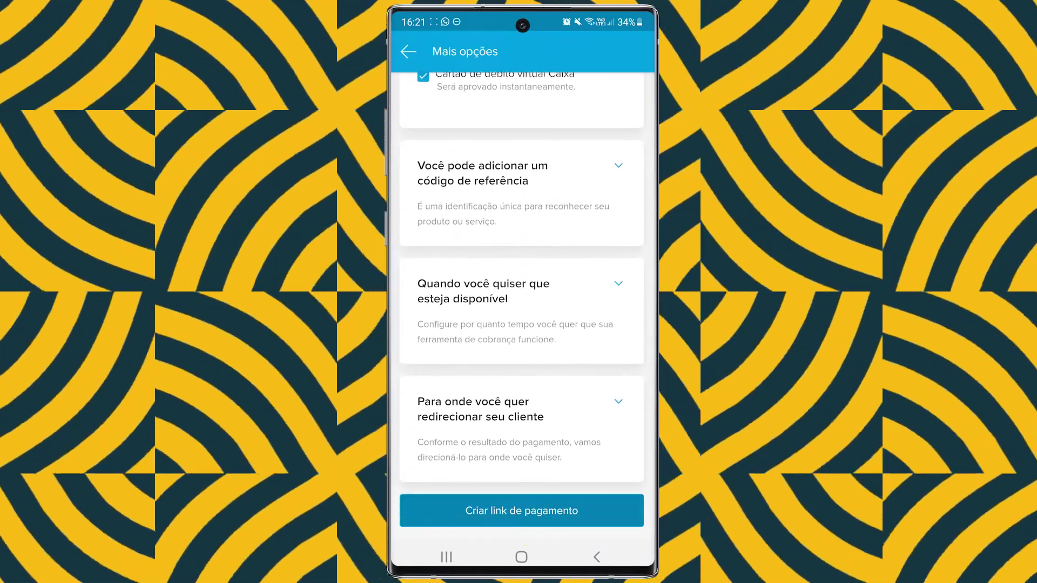
scroll(521, 302, "up", 6)
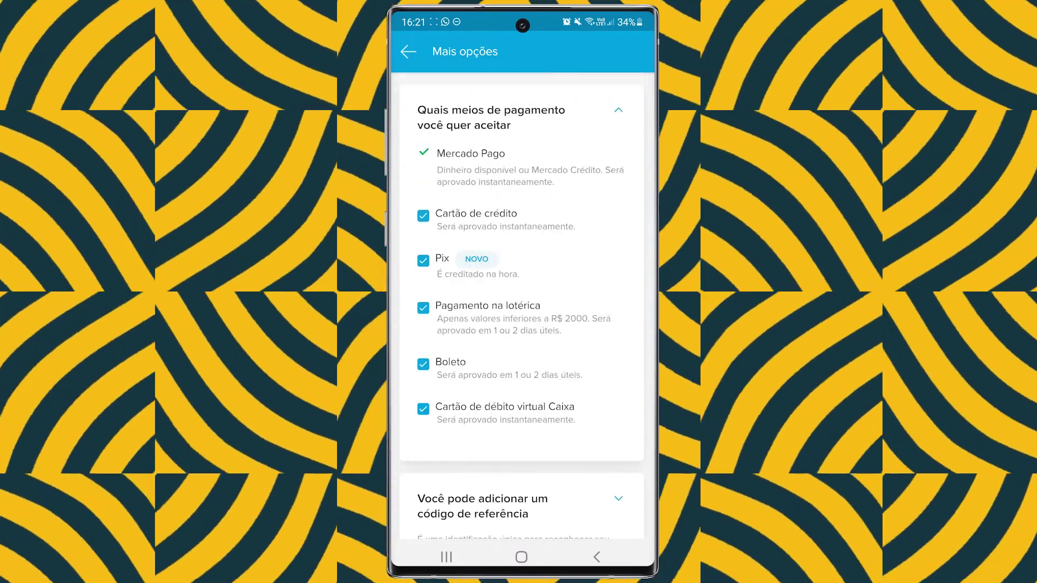